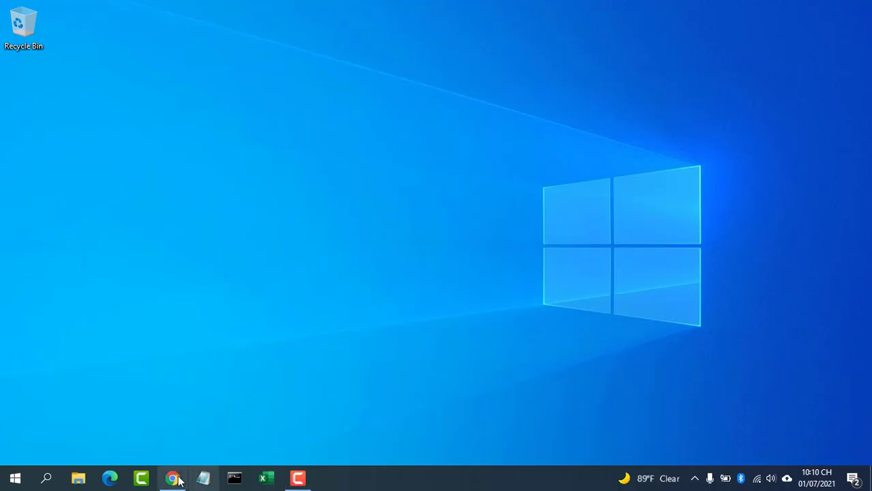
# - Bring up TrueNAS in Chrome and show the Accounts > Users list, which holds only root
pyautogui.click(172, 478)
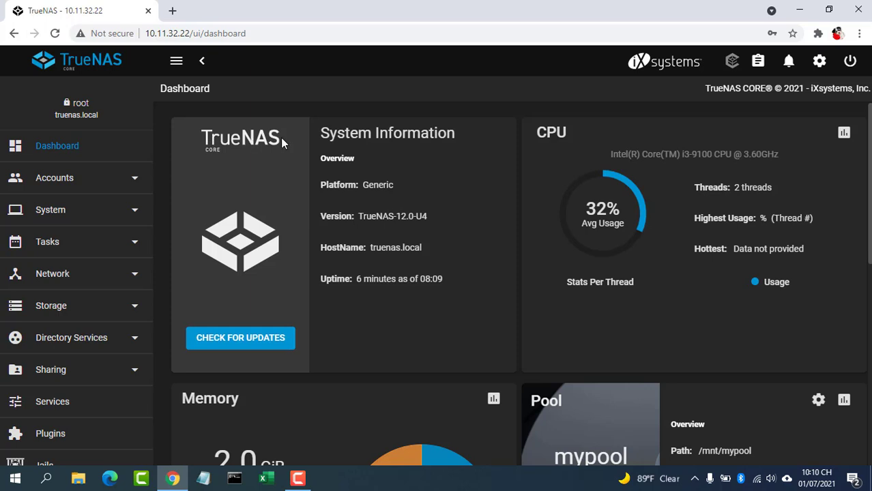
pyautogui.click(60, 181)
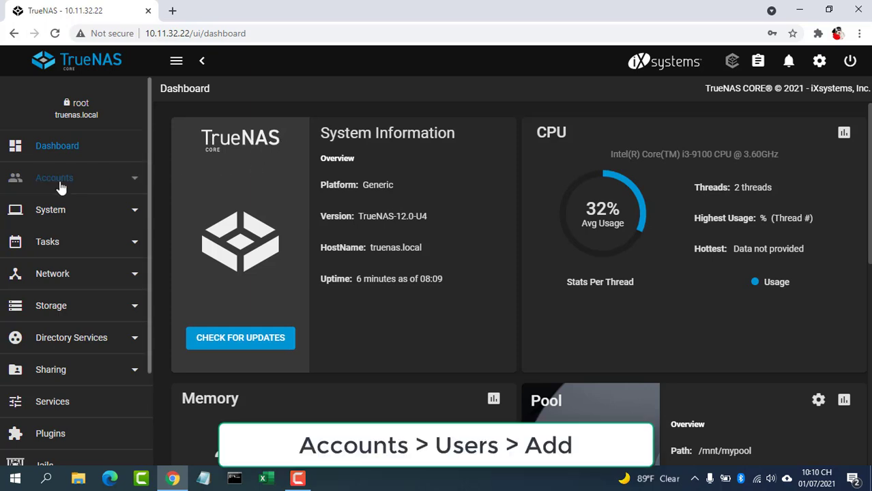
pyautogui.click(57, 243)
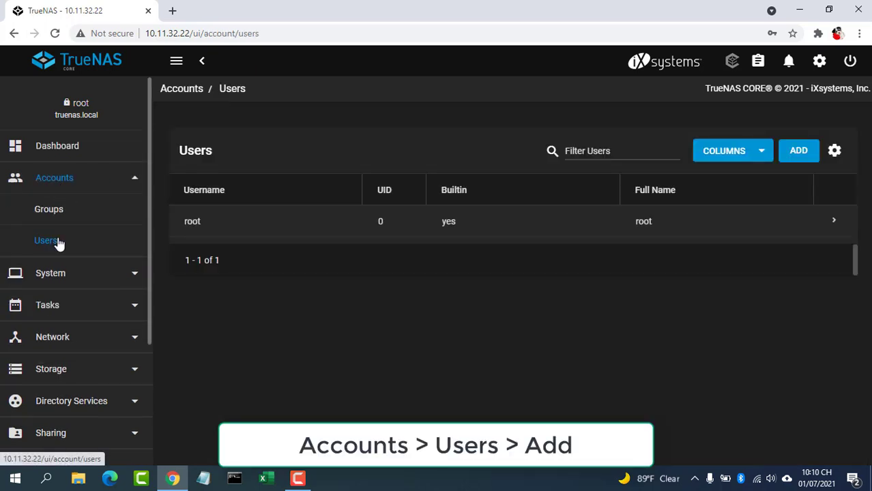
# - Start a new user with full name NETVN and username buser
pyautogui.click(800, 153)
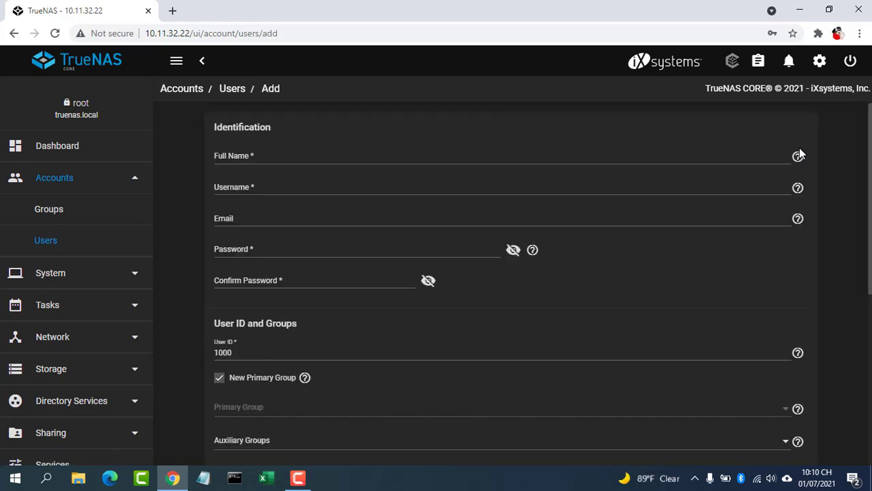
pyautogui.click(560, 157)
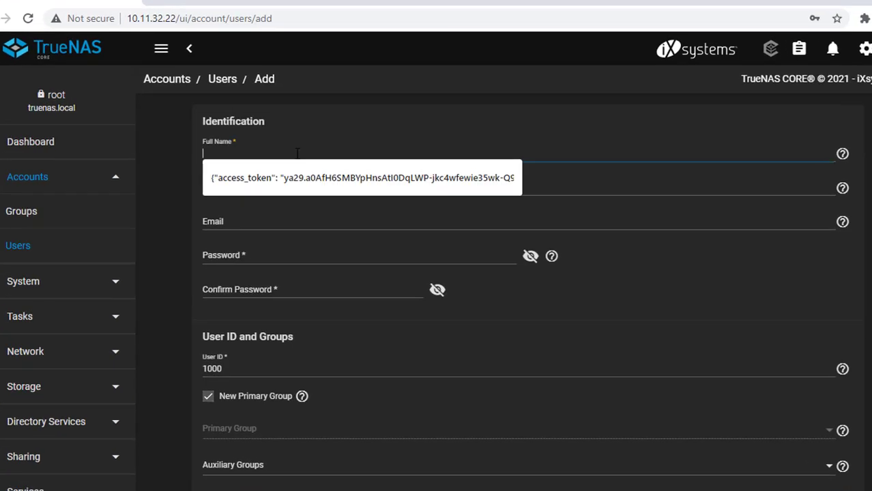
pyautogui.write('NETVN')
pyautogui.click(473, 191)
pyautogui.write('netvn')
pyautogui.press('BackSpace')
pyautogui.press('BackSpace')
pyautogui.press('BackSpace')
pyautogui.press('BackSpace')
pyautogui.press('BackSpace')
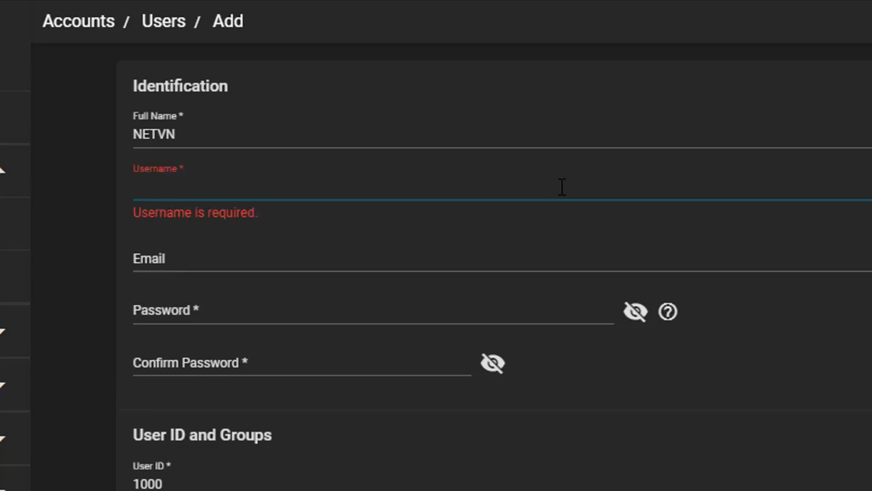
pyautogui.write('buser')
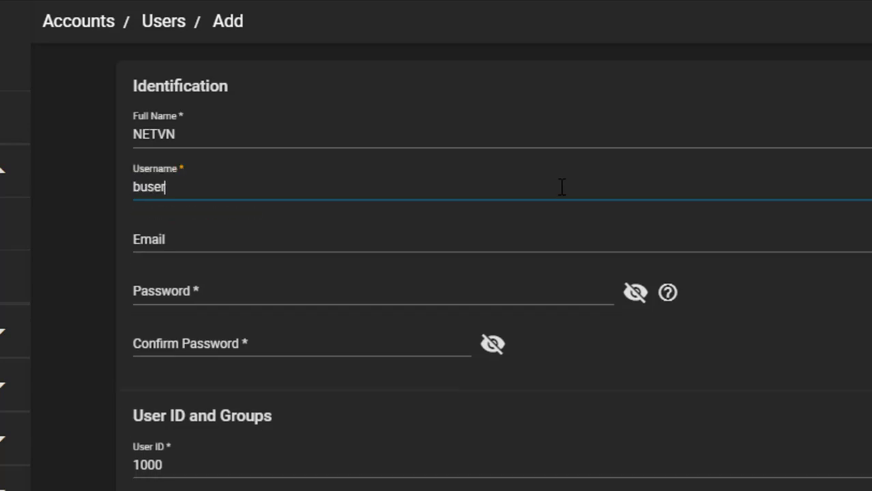
# - Enter and confirm the account password, then submit the new user
pyautogui.click(322, 290)
pyautogui.click(392, 264)
pyautogui.click(400, 287)
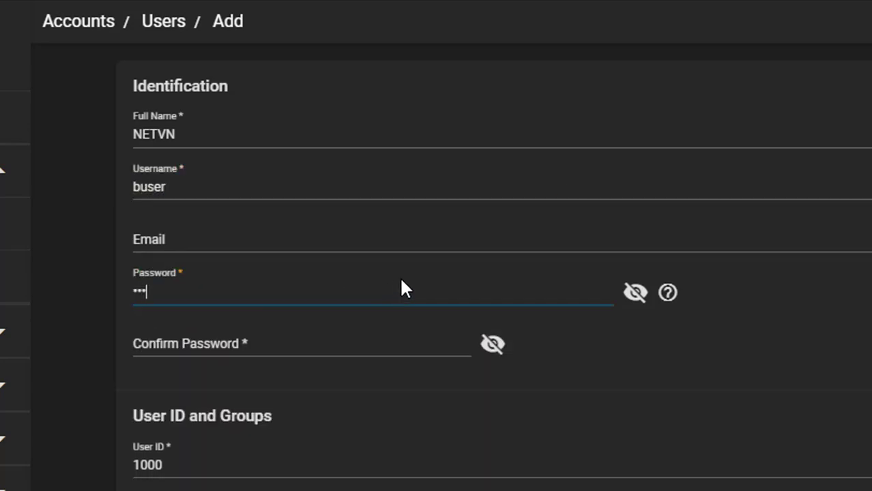
pyautogui.click(286, 341)
pyautogui.press('Escape')
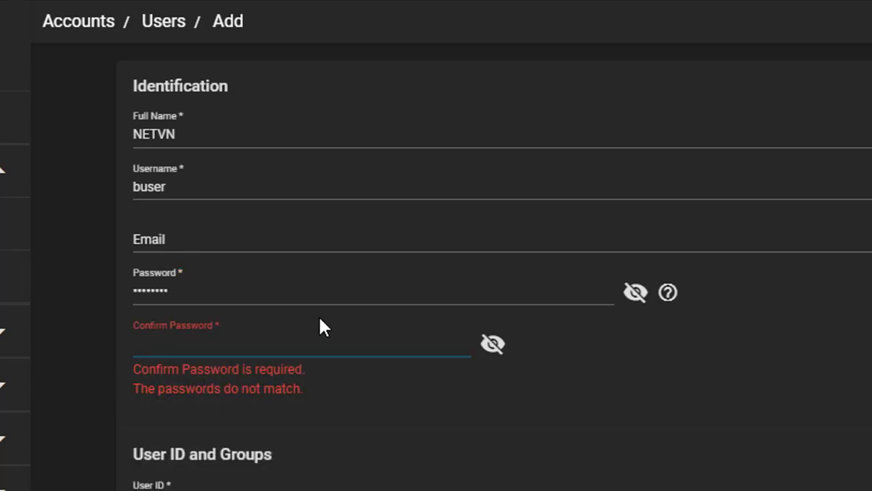
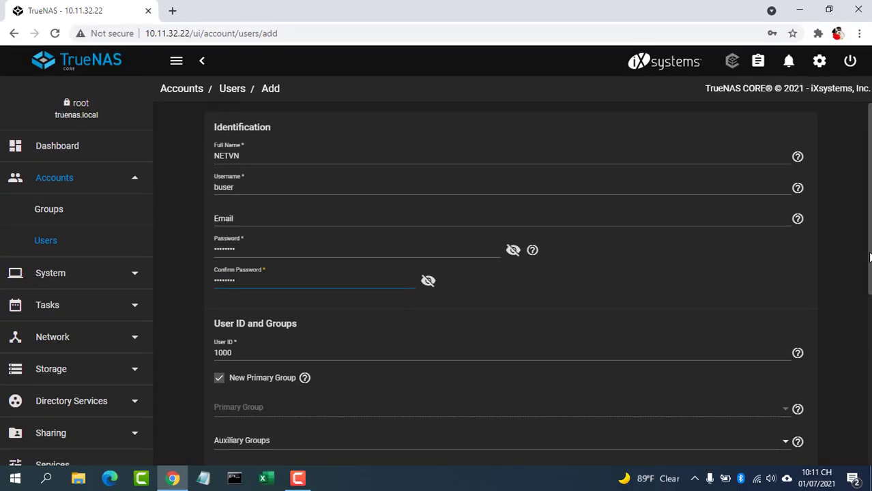
pyautogui.scroll(-5, 869, 256)
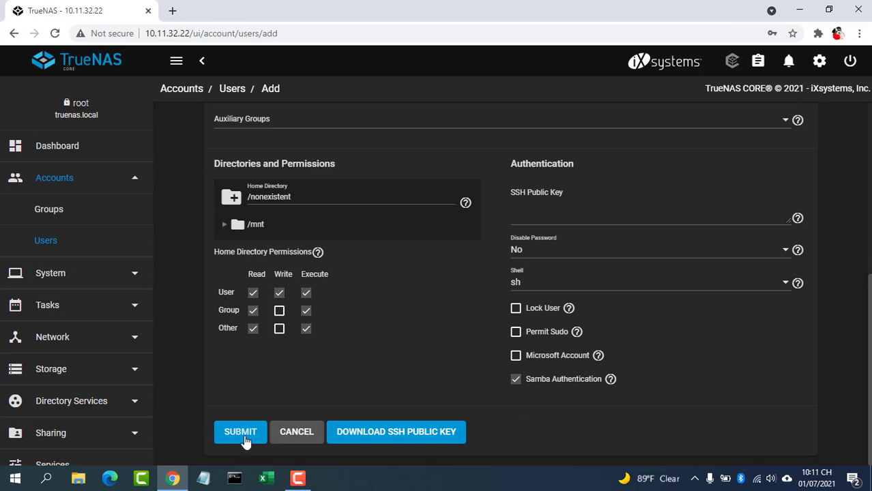
pyautogui.click(240, 437)
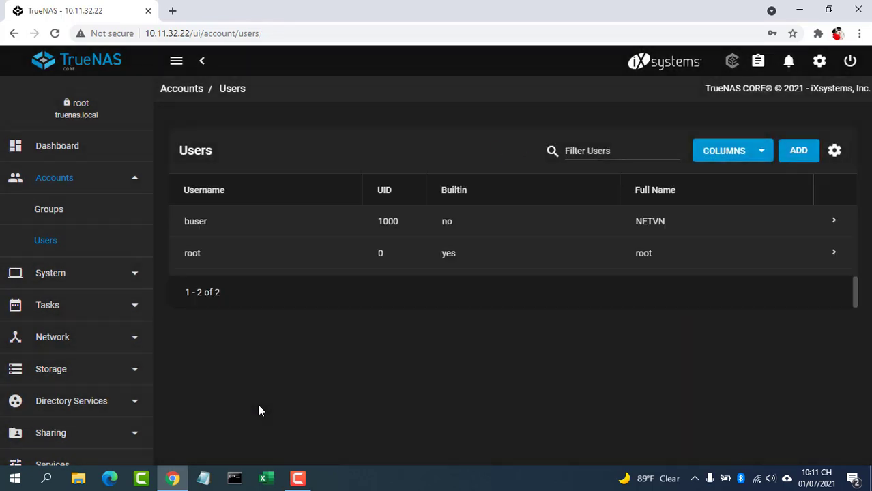
# - On Services page 2, turn SMB on and tick Start Automatically
pyautogui.click(134, 179)
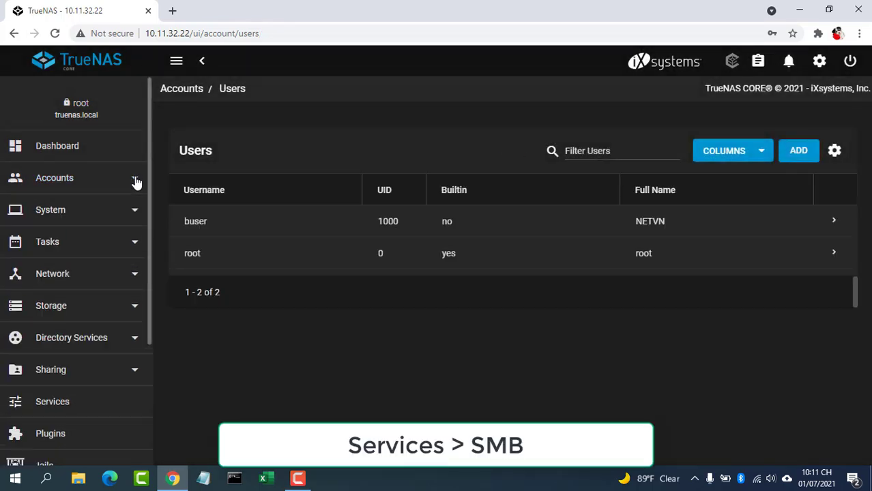
pyautogui.moveTo(150, 206); pyautogui.dragTo(152, 302)
pyautogui.click(68, 266)
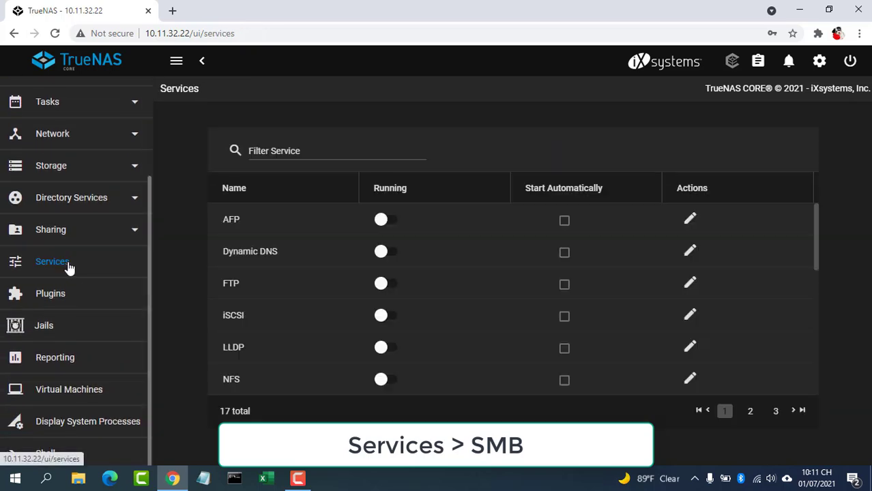
pyautogui.click(751, 413)
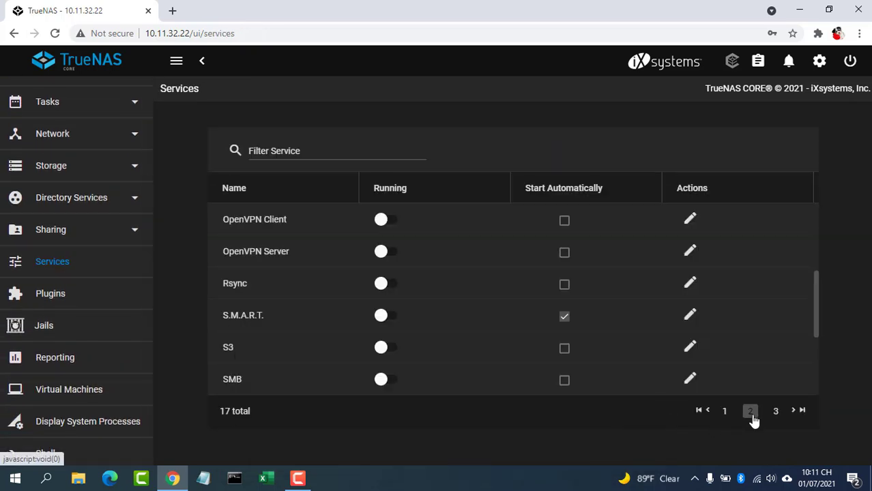
pyautogui.click(389, 380)
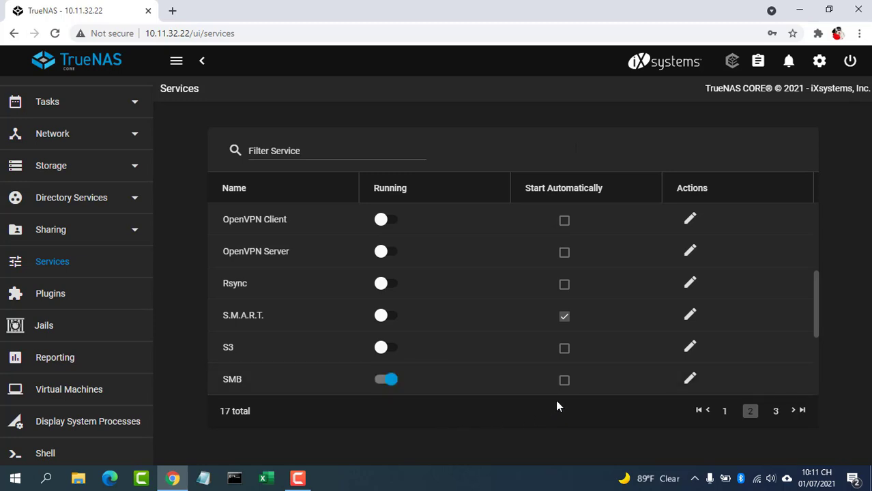
pyautogui.click(564, 381)
# - Add a dataset named backupsv under mypool with share type SMB
pyautogui.click(74, 170)
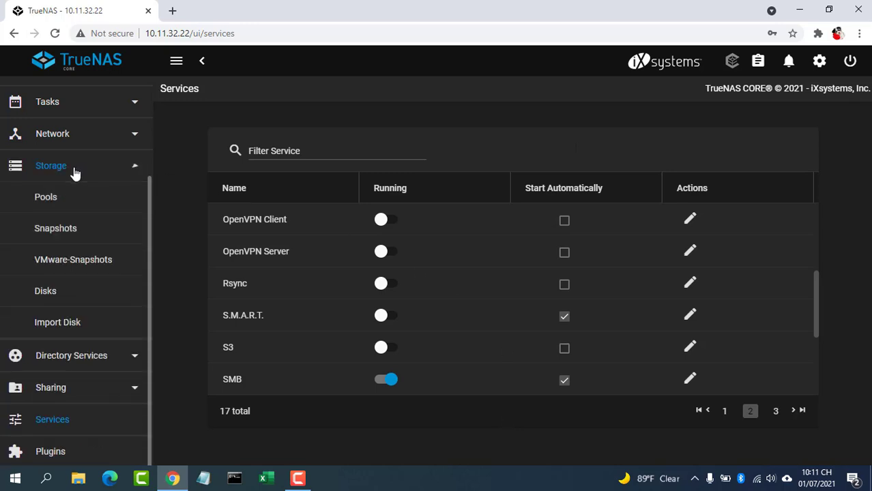
pyautogui.click(57, 200)
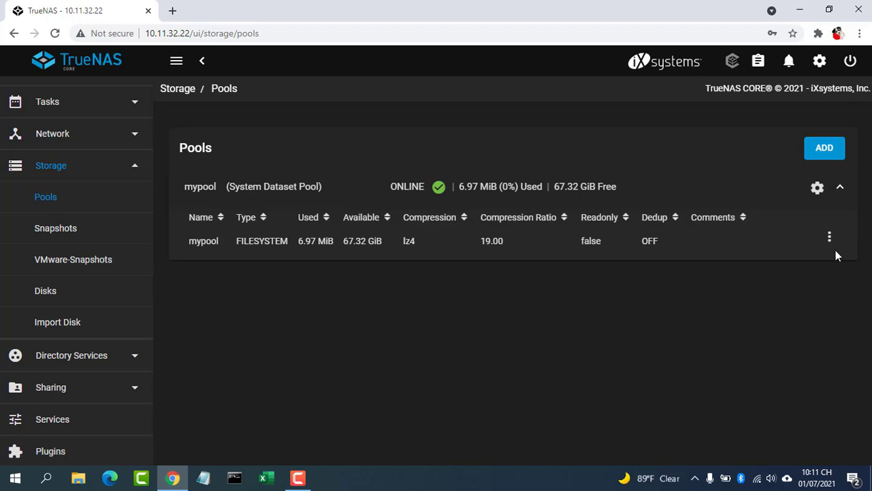
pyautogui.click(828, 241)
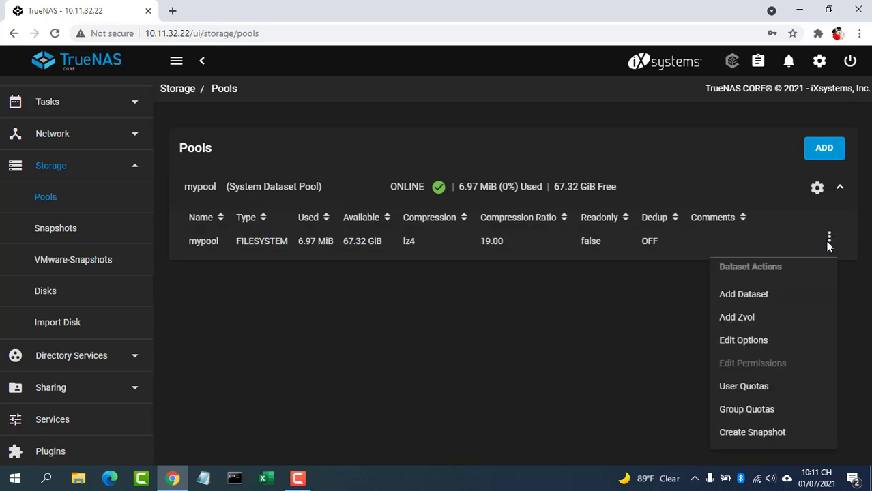
pyautogui.click(770, 300)
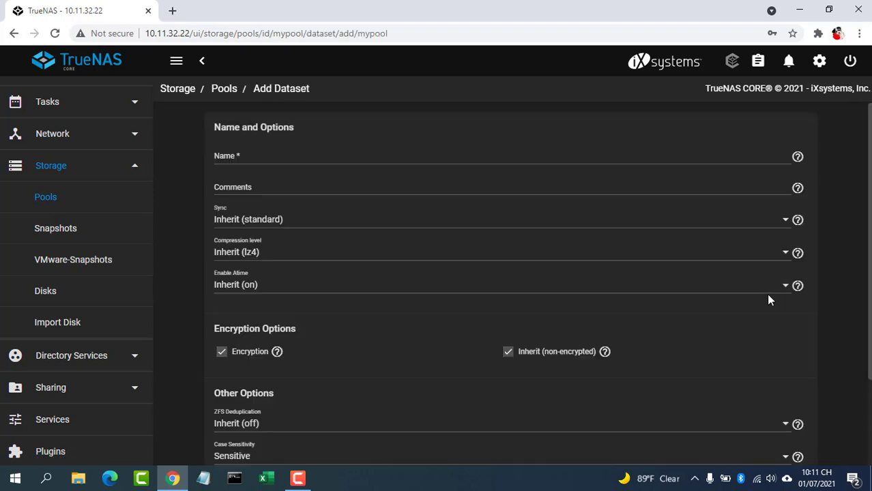
pyautogui.click(273, 154)
pyautogui.write('backupsv')
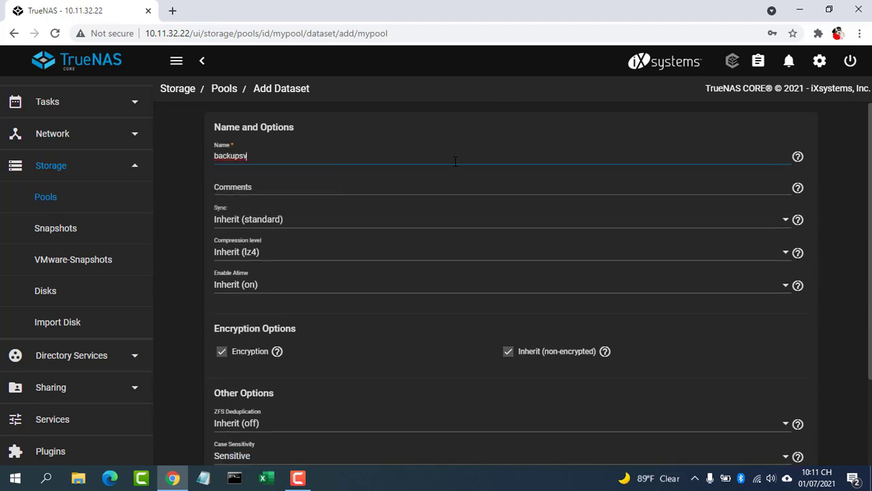
pyautogui.moveTo(870, 196); pyautogui.dragTo(864, 304)
pyautogui.click(338, 380)
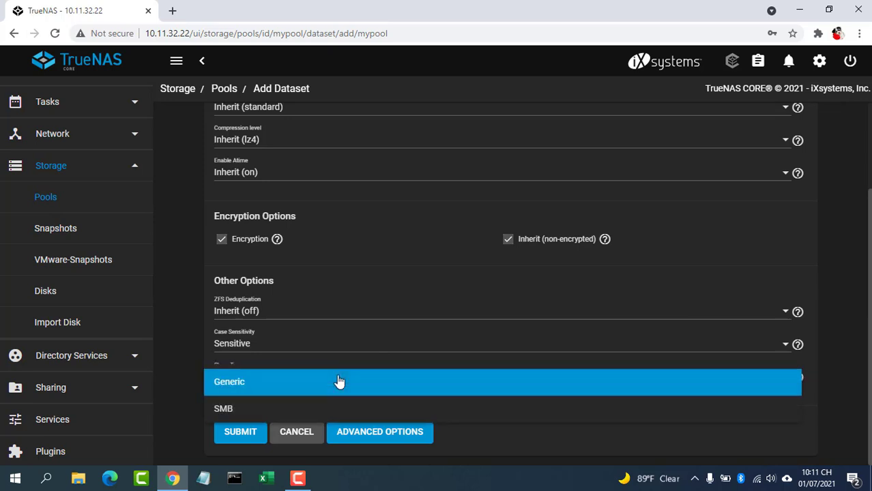
pyautogui.click(319, 409)
pyautogui.click(248, 434)
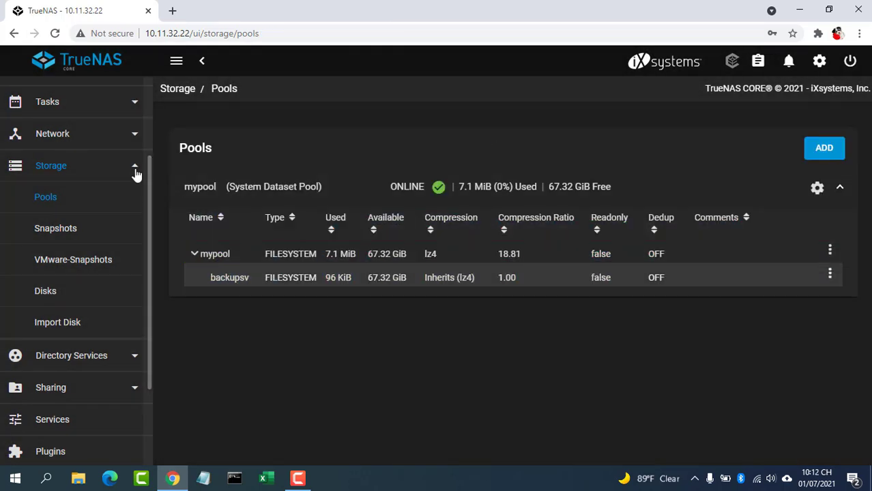
# - Add a Windows (SMB) share named backupsv with path /mnt/mypool/backupsv
pyautogui.click(136, 170)
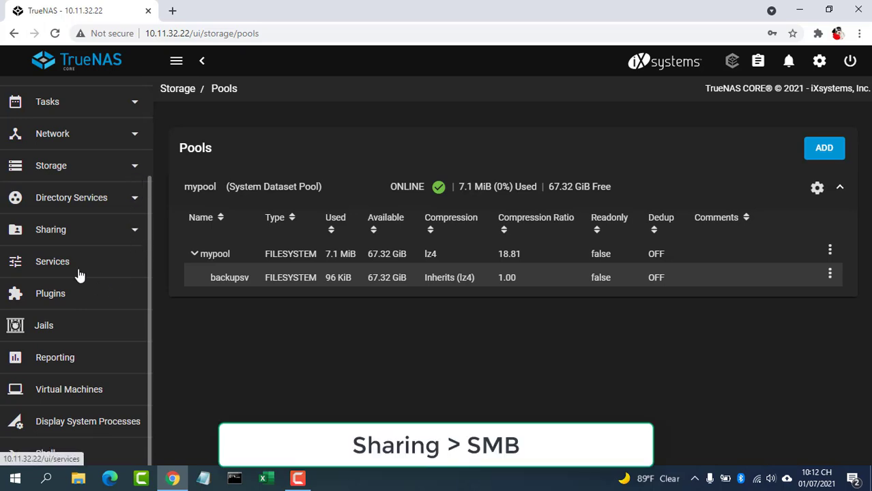
pyautogui.click(65, 233)
pyautogui.click(103, 387)
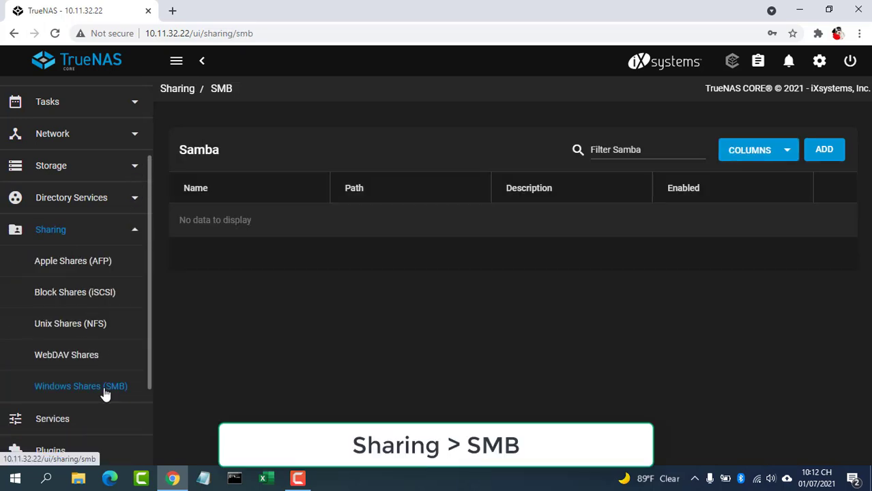
pyautogui.click(823, 151)
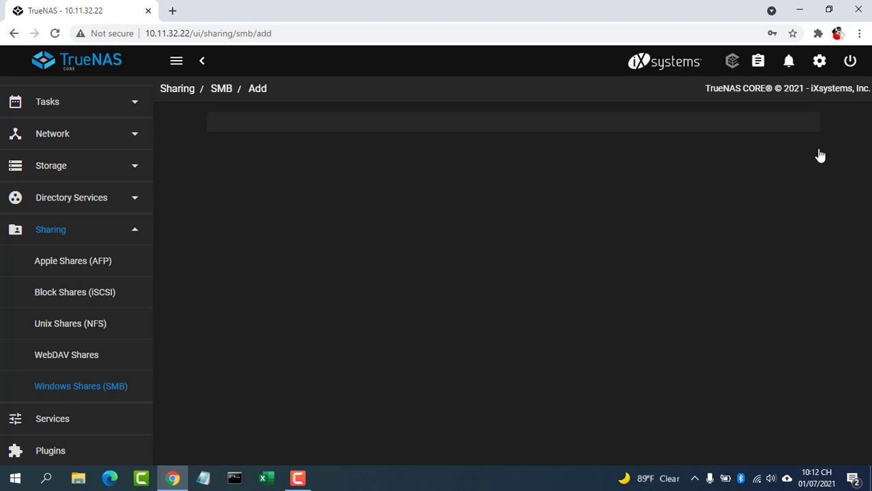
pyautogui.click(227, 191)
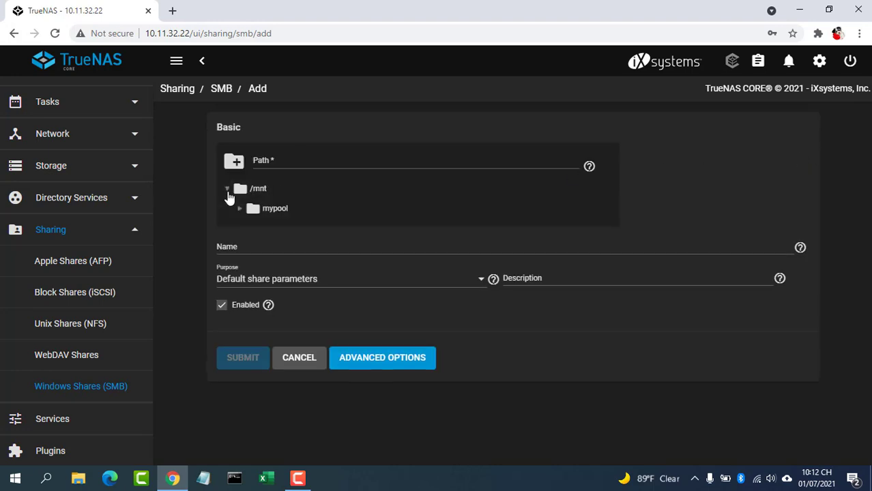
pyautogui.click(239, 209)
pyautogui.click(282, 230)
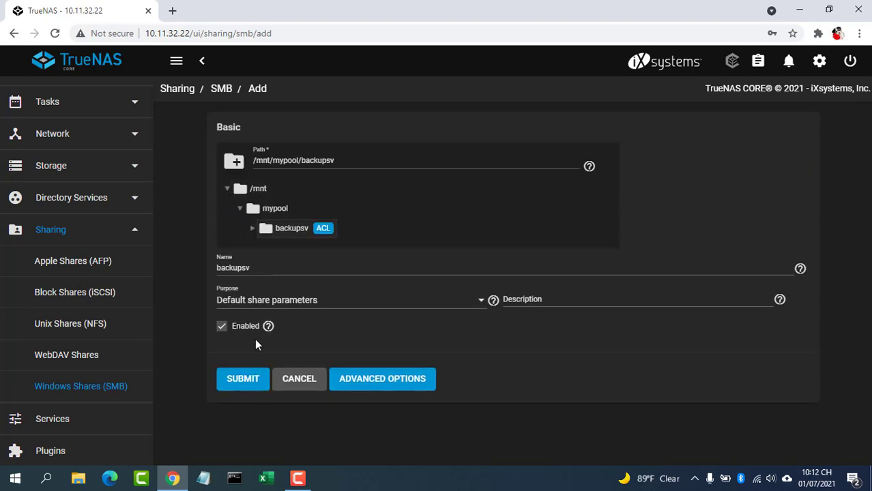
pyautogui.click(249, 380)
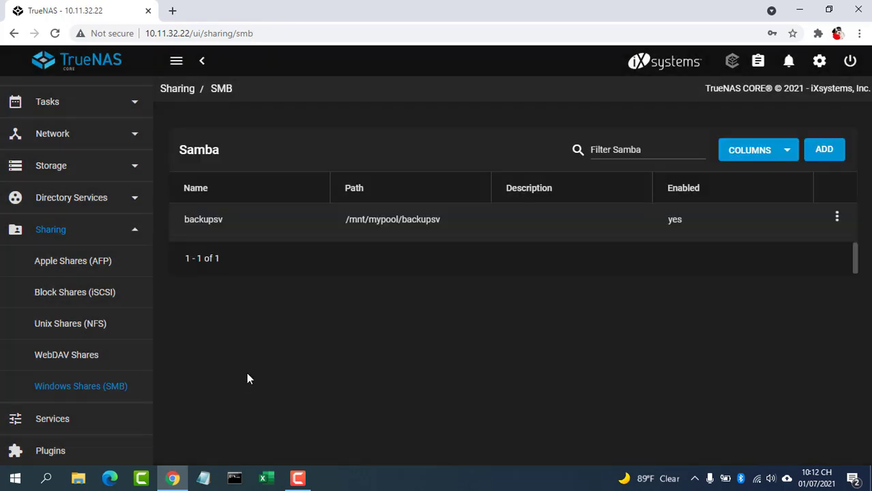
# - Open Edit Permissions for the backupsv dataset under Storage > Pools
pyautogui.click(137, 232)
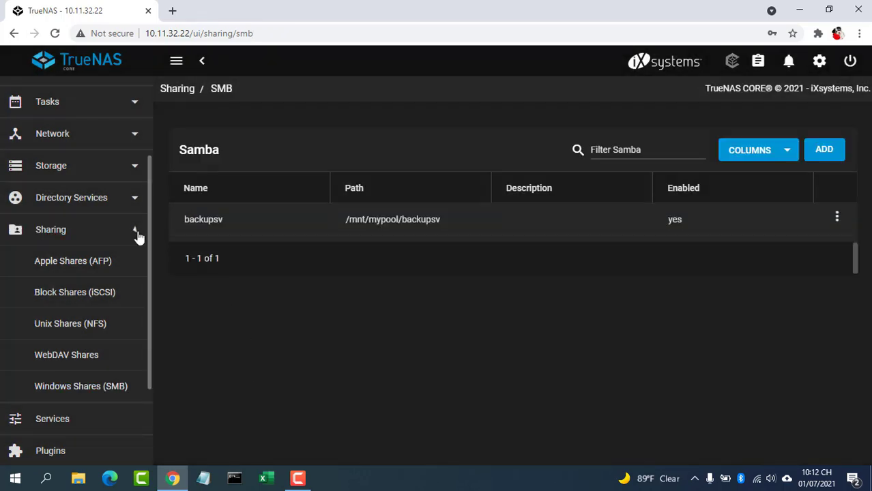
pyautogui.click(135, 169)
pyautogui.click(58, 203)
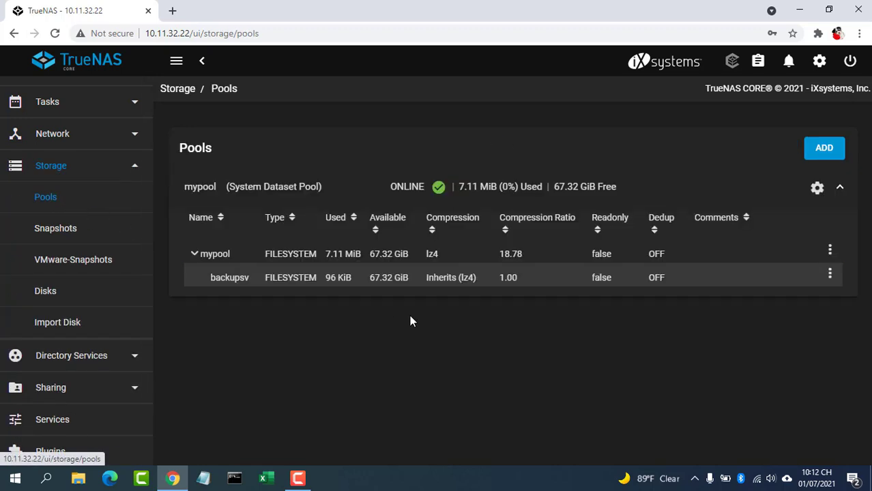
pyautogui.click(830, 276)
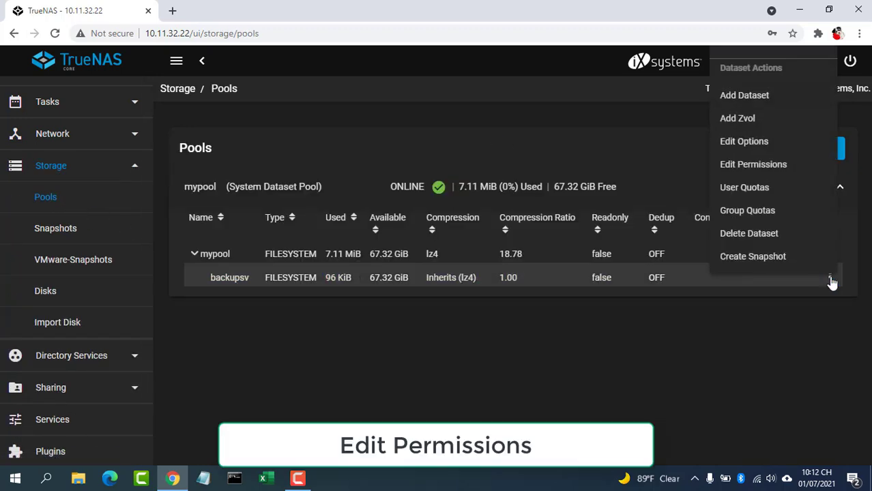
pyautogui.click(753, 165)
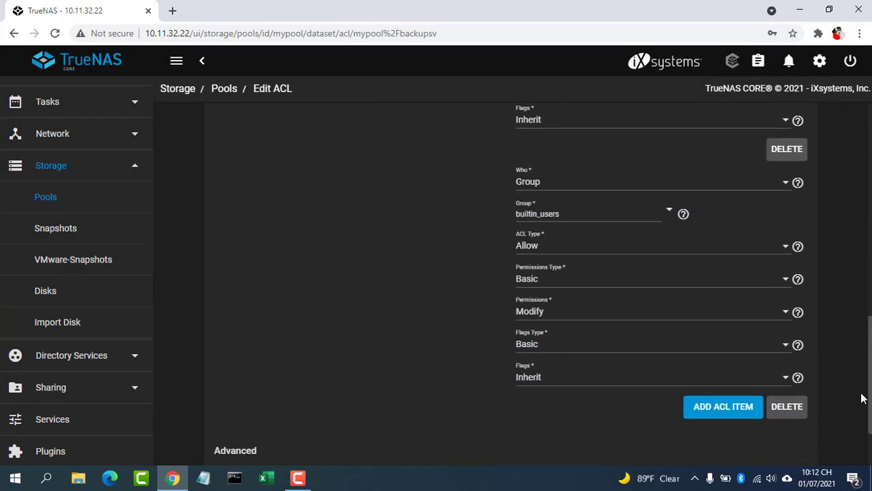
pyautogui.moveTo(868, 179); pyautogui.dragTo(862, 408)
# - Add an ACL item for user buser with Modify permission and save the permissions
pyautogui.click(724, 385)
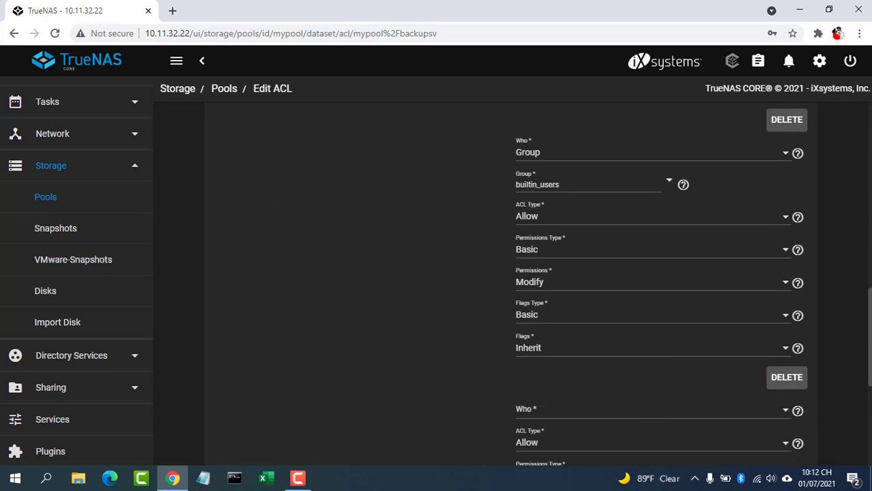
pyautogui.scroll(-3, 725, 385)
pyautogui.click(647, 182)
pyautogui.click(546, 177)
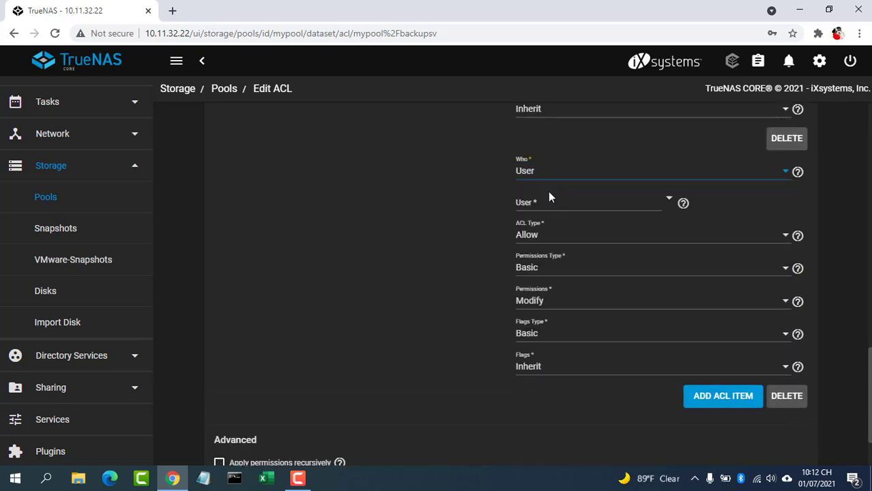
pyautogui.click(550, 200)
pyautogui.write('b')
pyautogui.click(558, 288)
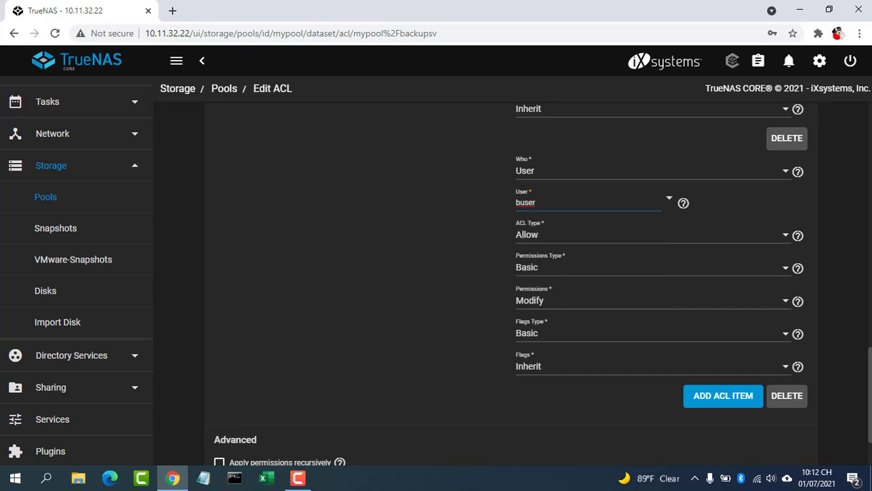
pyautogui.scroll(-2, 458, 372)
pyautogui.click(238, 432)
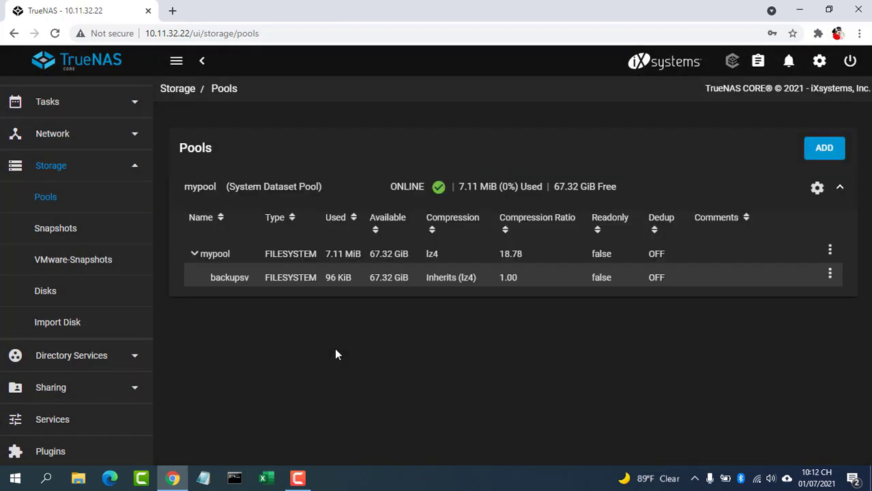
pyautogui.click(238, 279)
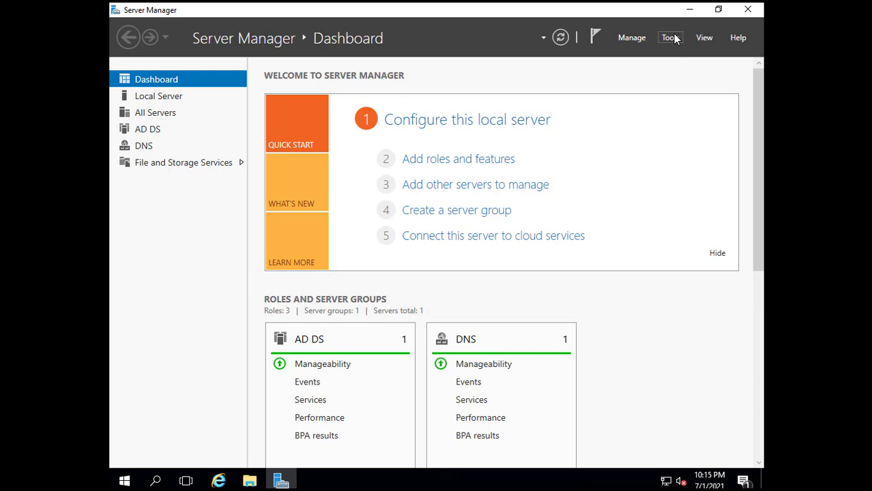
# - Start the Add Roles and Features wizard with role-based installation on this server
pyautogui.click(633, 38)
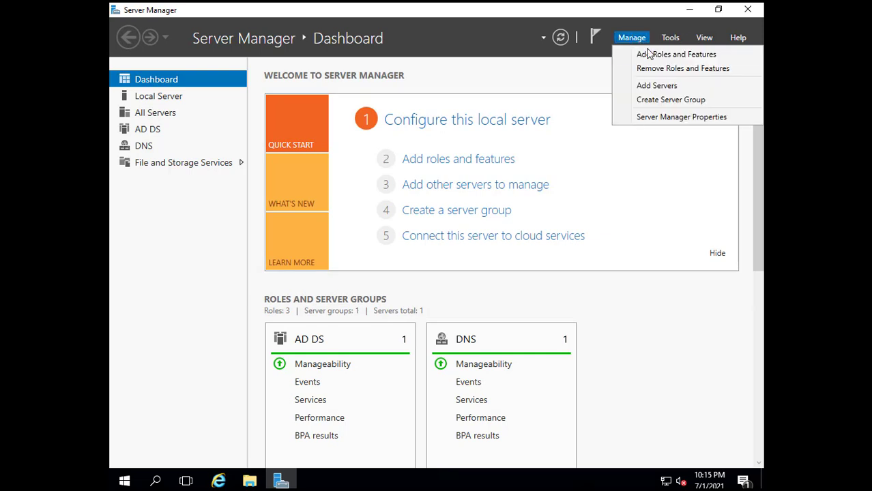
pyautogui.click(650, 55)
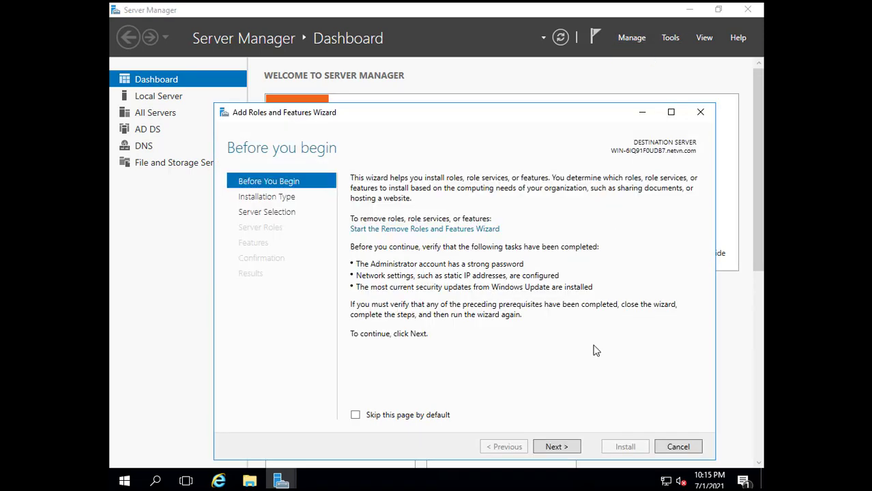
pyautogui.click(556, 442)
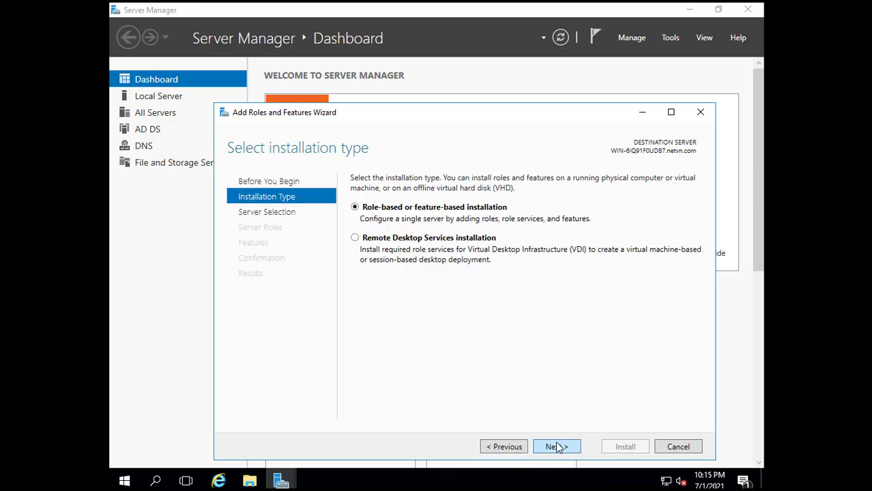
pyautogui.click(556, 447)
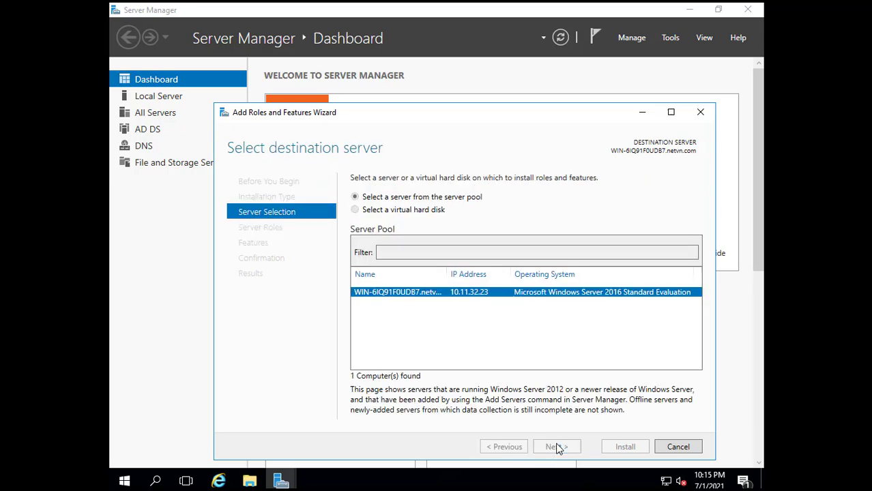
pyautogui.click(556, 447)
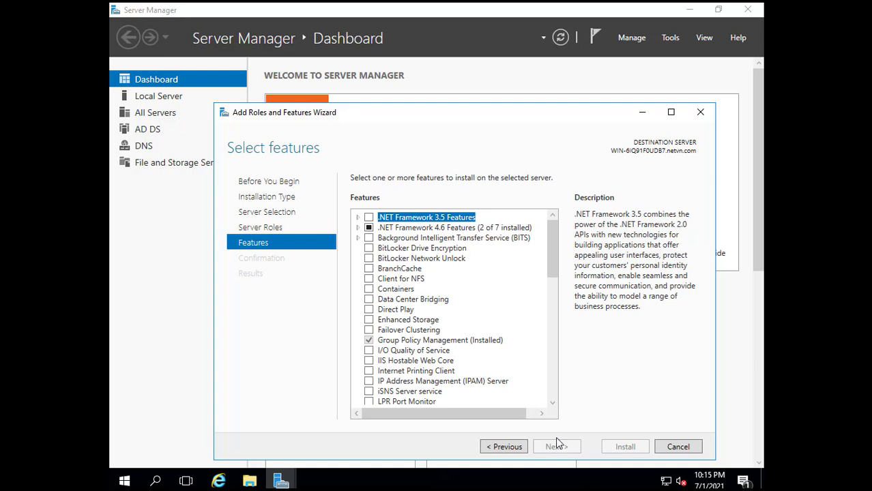
pyautogui.click(552, 402)
# - Tick Windows Server Backup under Features, install it, and close the wizard
pyautogui.scroll(-2, 554, 410)
pyautogui.scroll(-2, 554, 409)
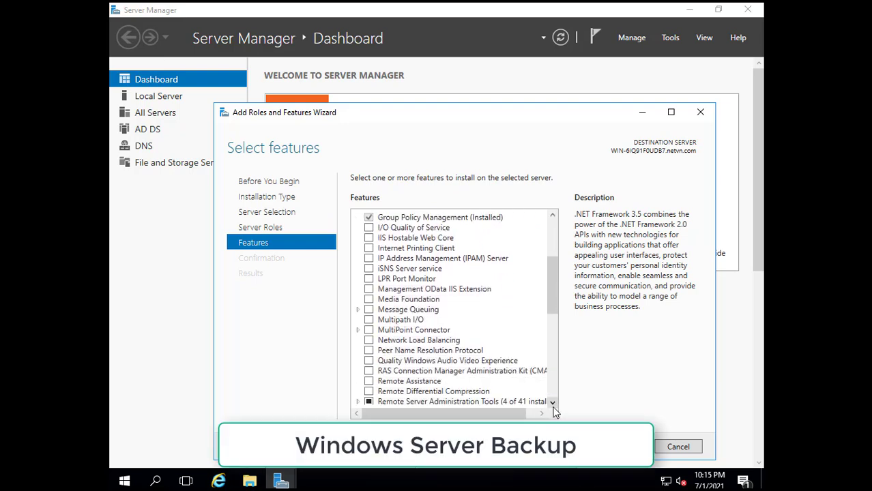
pyautogui.scroll(-2, 553, 409)
pyautogui.scroll(-2, 553, 409)
pyautogui.scroll(-2, 554, 409)
pyautogui.scroll(-1, 554, 409)
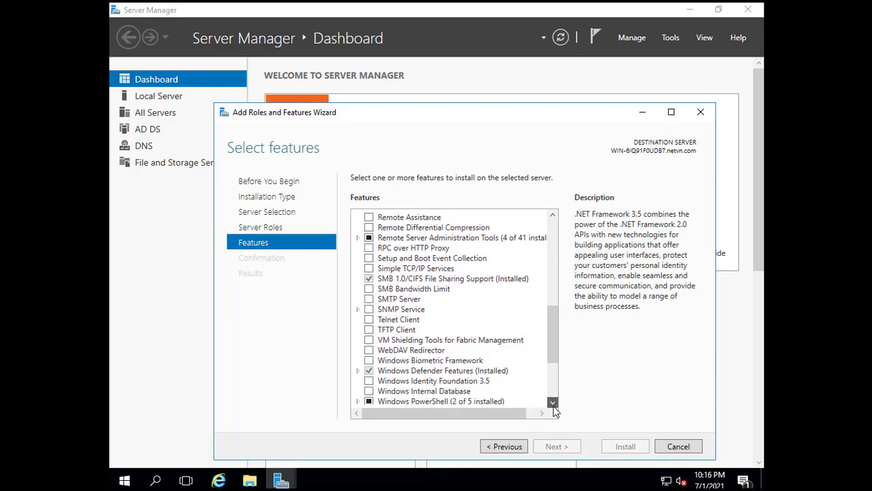
pyautogui.scroll(-1, 554, 410)
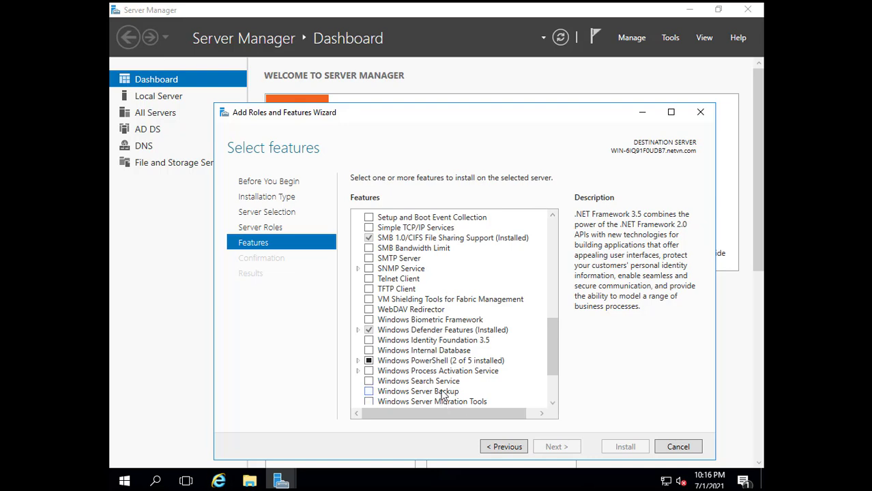
pyautogui.click(369, 392)
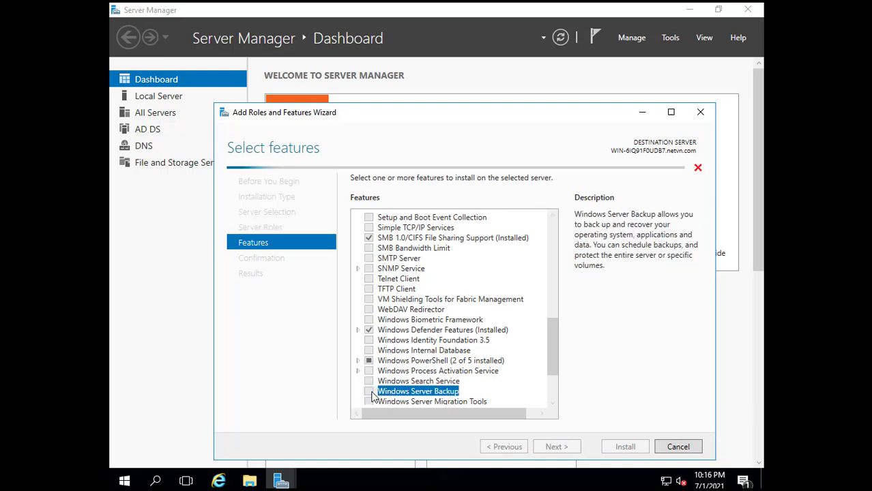
pyautogui.click(540, 451)
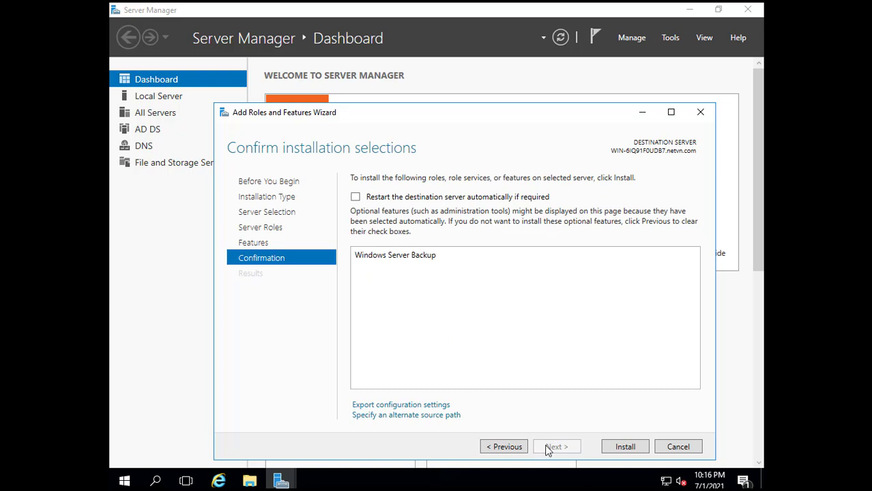
pyautogui.click(618, 449)
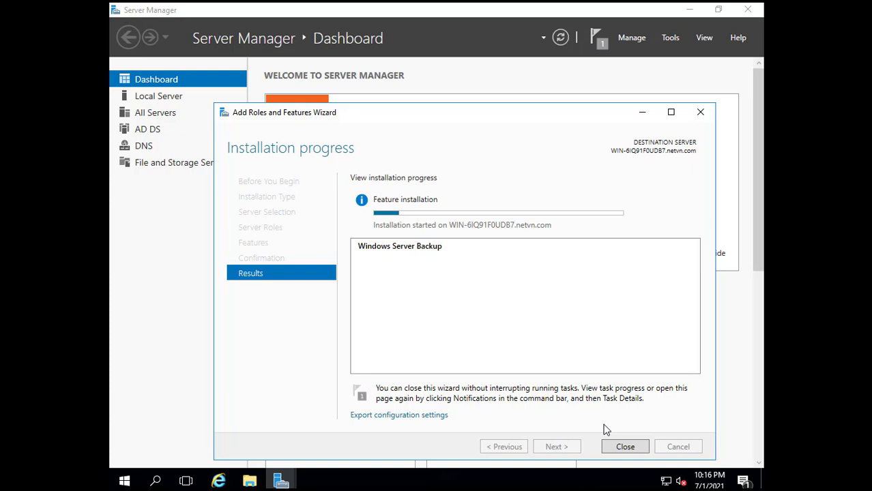
pyautogui.click(625, 449)
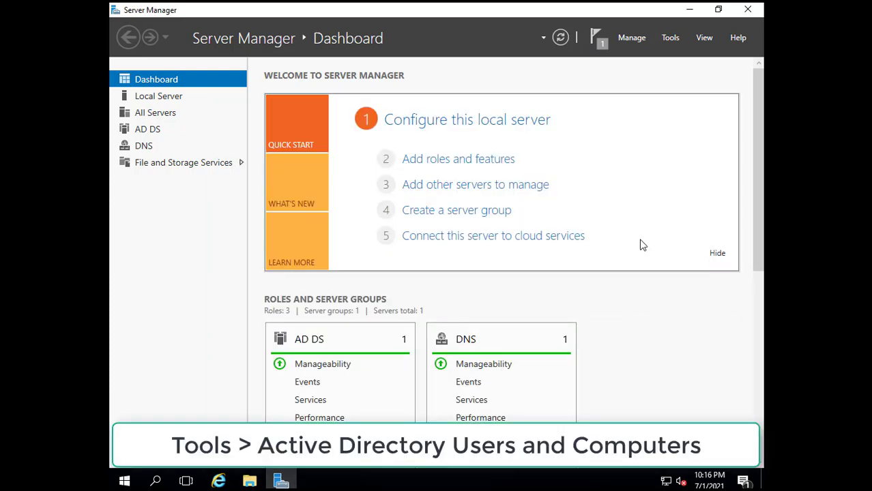
# - Open Active Directory Users and Computers at the netvn.com Users container
pyautogui.click(670, 38)
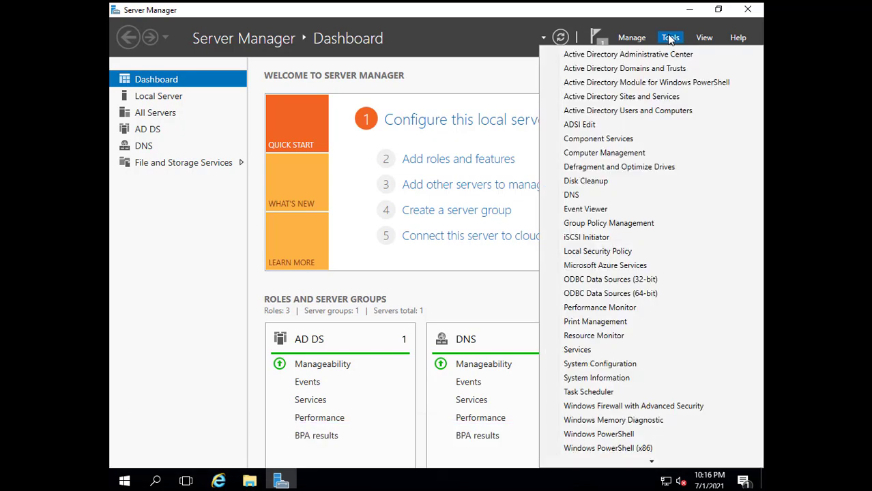
pyautogui.click(650, 111)
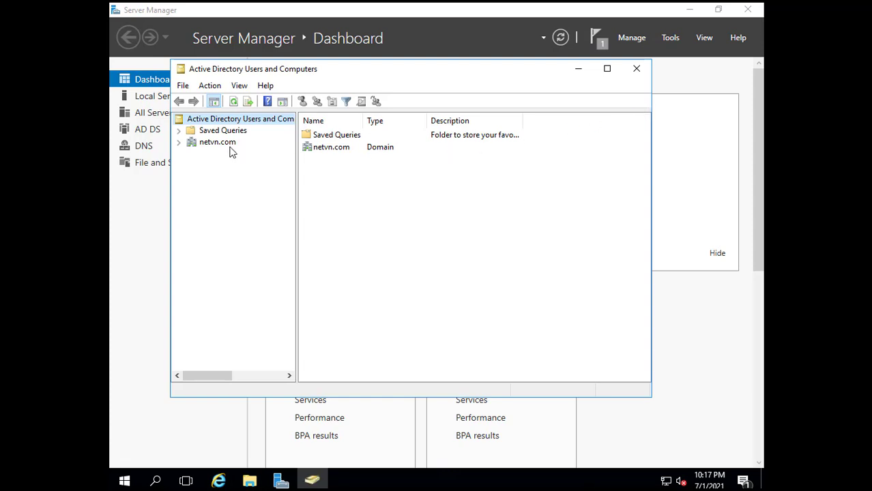
pyautogui.click(219, 145)
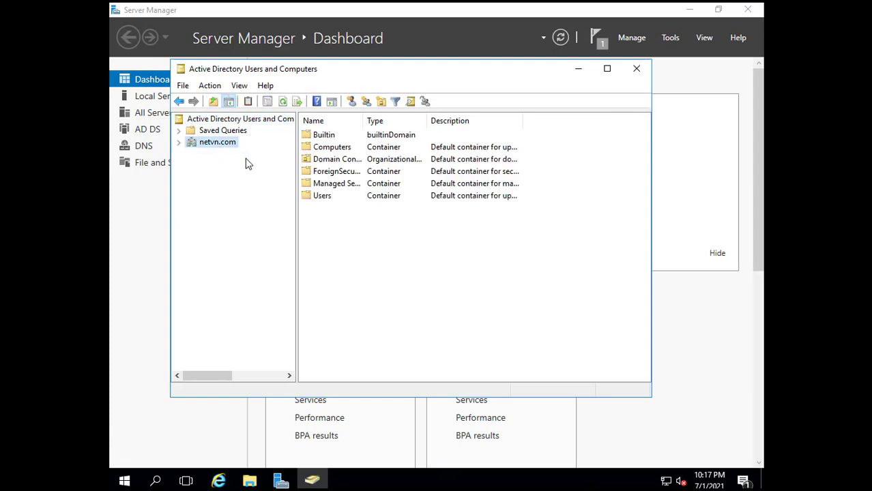
pyautogui.doubleClick(316, 196)
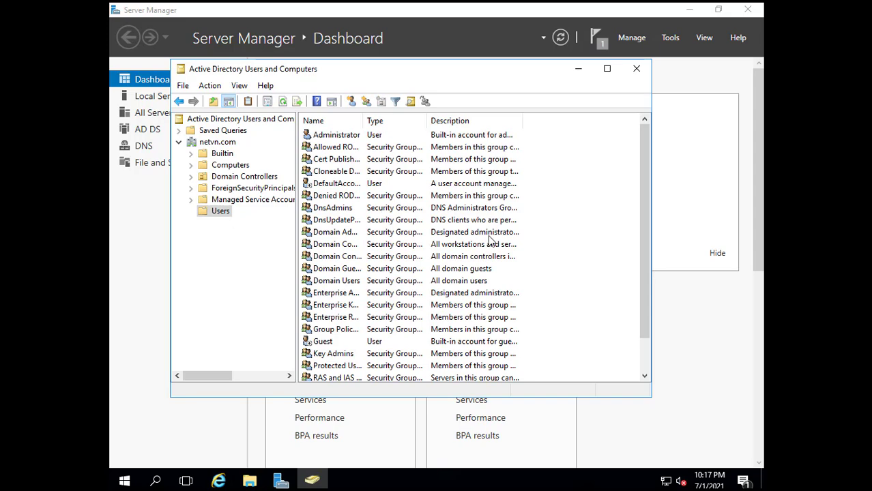
# - Create a new user with full name NETVN and logon name buser
pyautogui.rightClick(577, 188)
pyautogui.moveTo(606, 226)
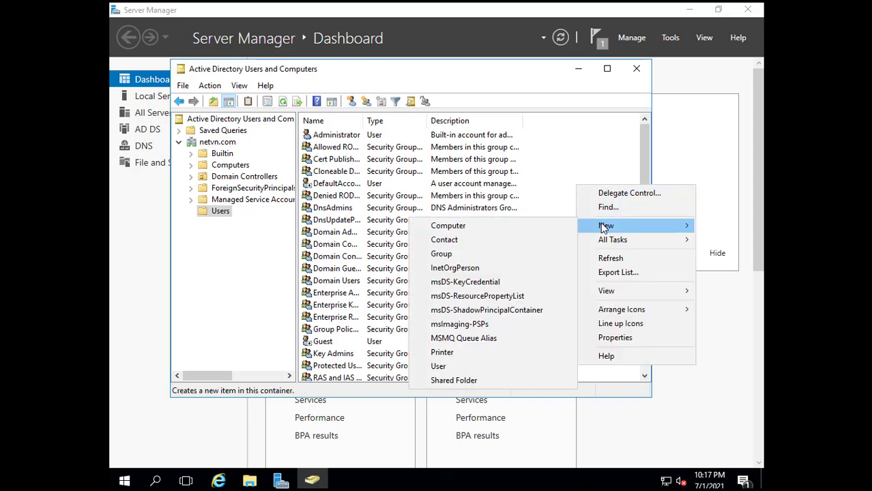
pyautogui.click(496, 366)
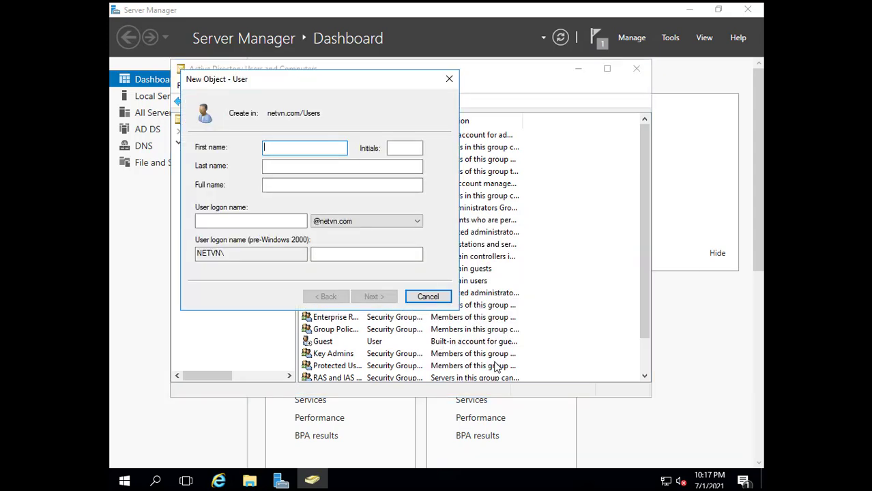
pyautogui.write('NETVN')
pyautogui.press('Tab')
pyautogui.press('Tab')
pyautogui.press('Tab')
pyautogui.press('Tab')
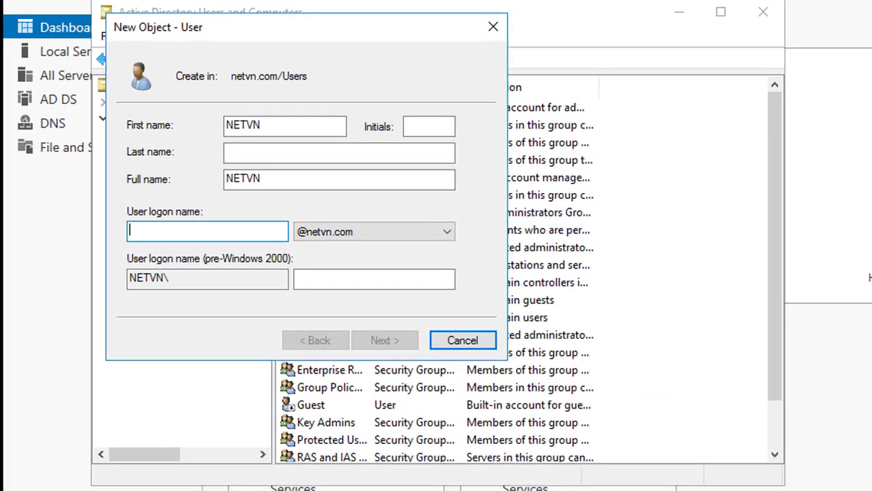
pyautogui.write('buser')
# - Set the password, clear must-change at next logon, and make it never expire
pyautogui.click(404, 344)
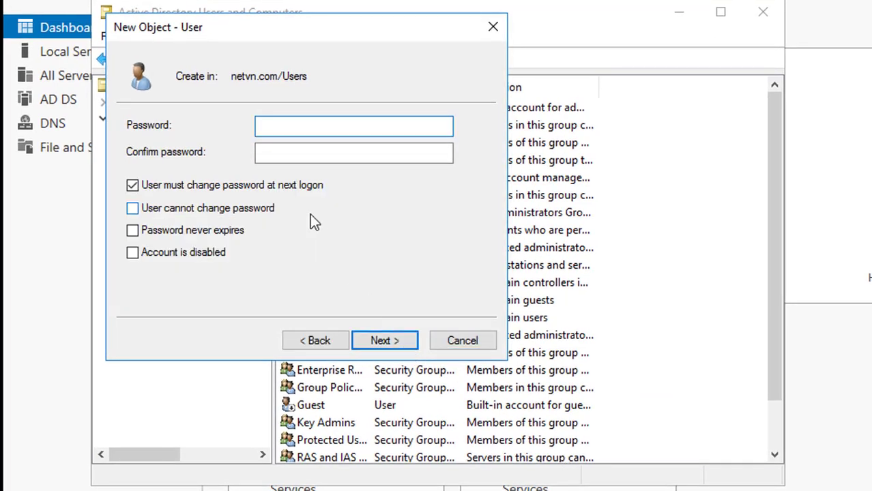
pyautogui.click(295, 188)
pyautogui.click(225, 230)
pyautogui.click(283, 127)
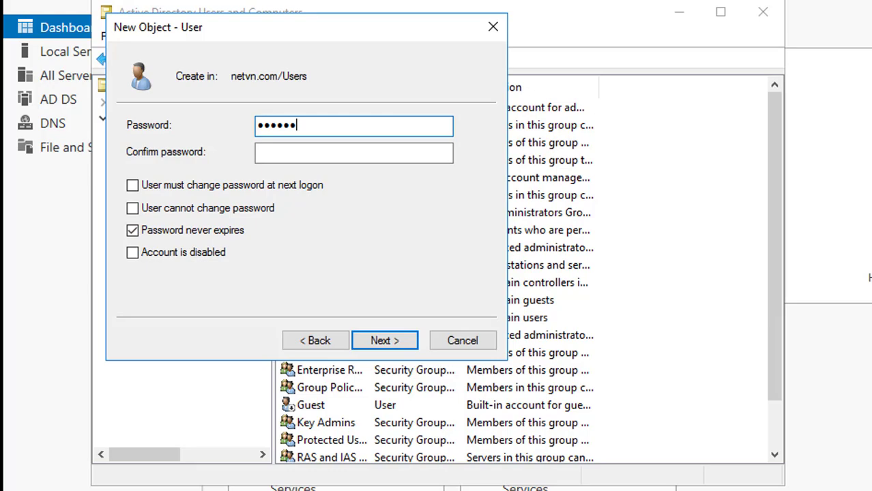
pyautogui.press('Tab')
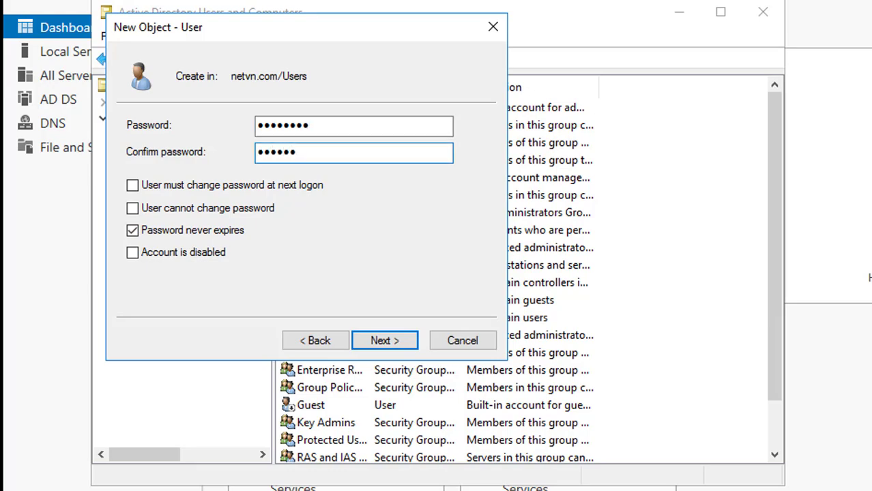
pyautogui.click(386, 296)
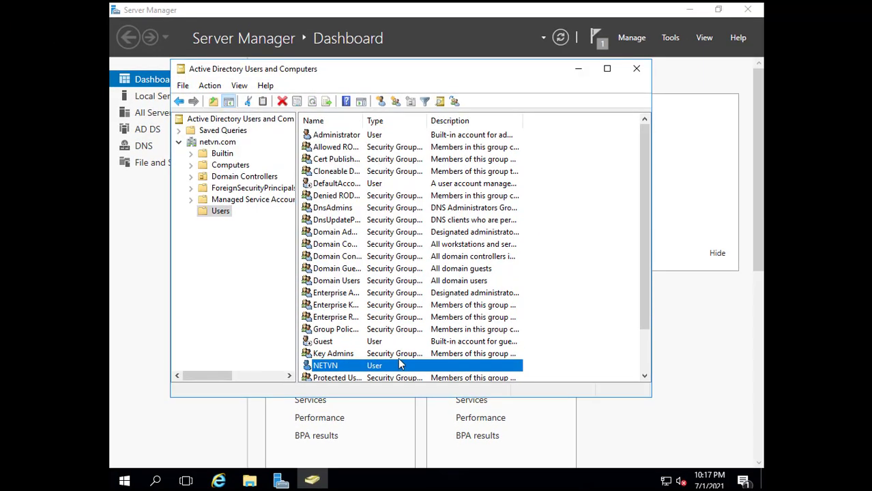
# - Finish creating NETVN, add it to Backup Operators, and close the console
pyautogui.click(642, 379)
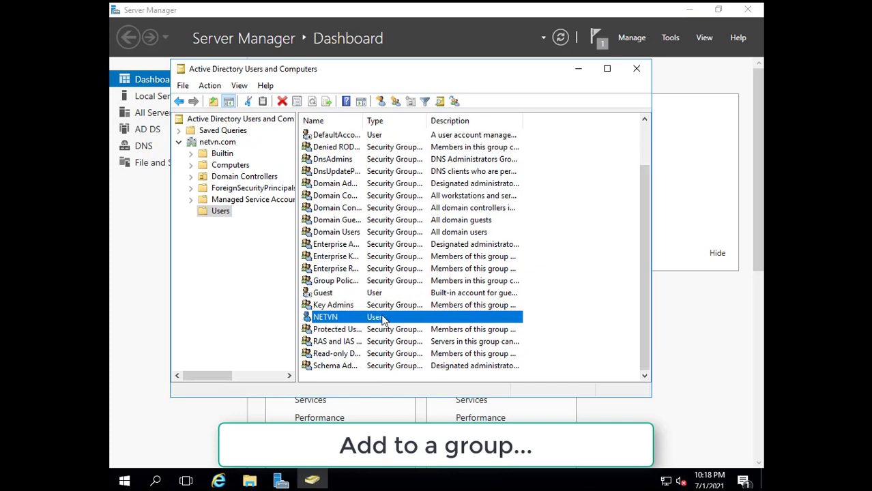
pyautogui.rightClick(381, 316)
pyautogui.click(436, 134)
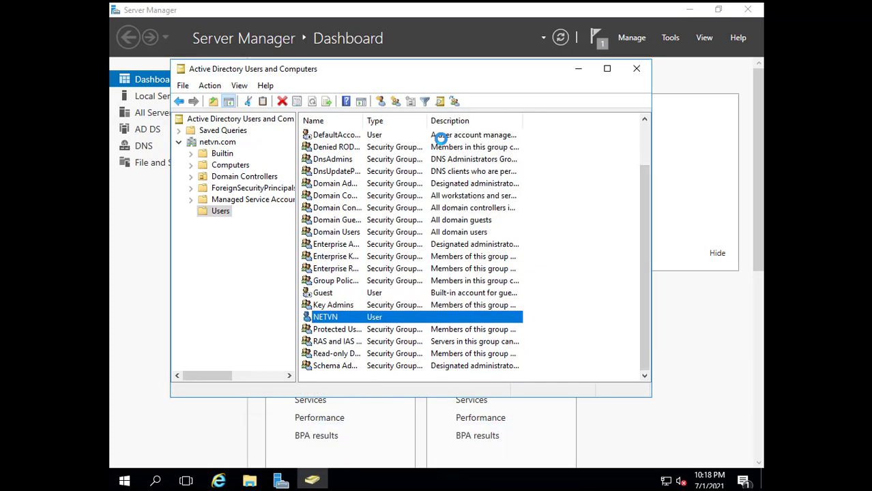
pyautogui.write('backup')
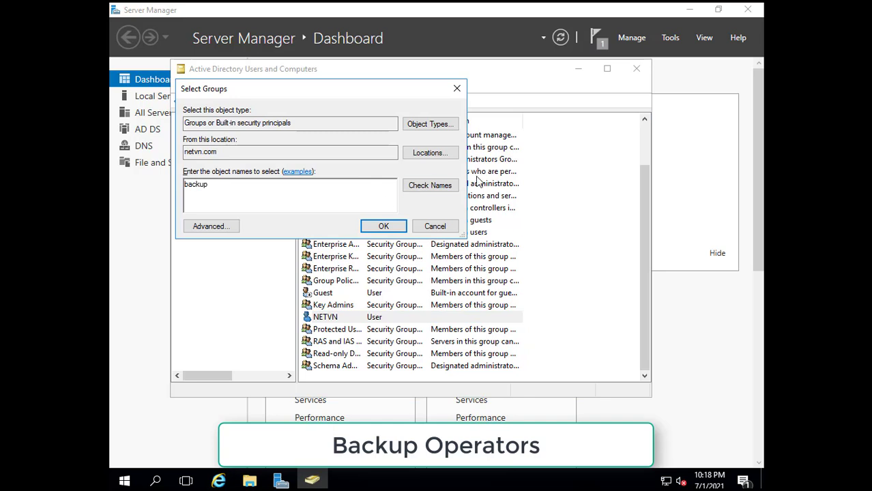
pyautogui.click(430, 185)
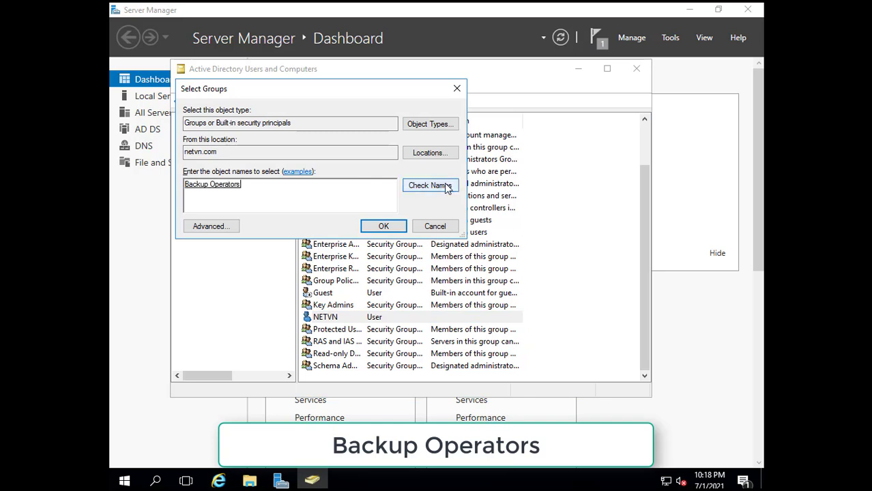
pyautogui.moveTo(253, 187); pyautogui.dragTo(193, 190)
pyautogui.click(383, 227)
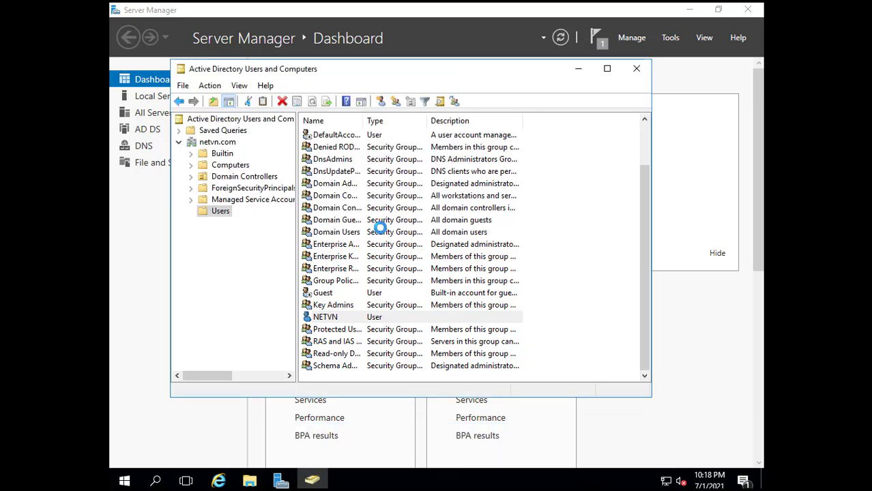
pyautogui.click(528, 292)
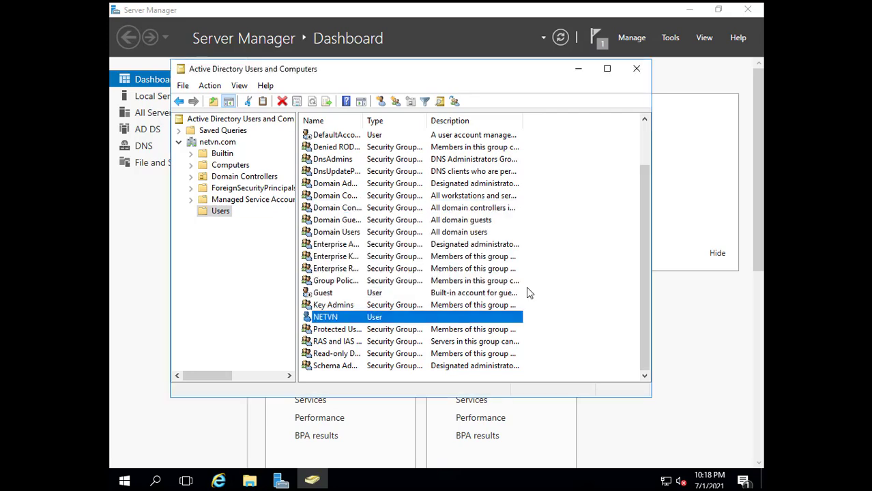
pyautogui.click(636, 71)
# - Create a new text document named Test on the desktop
pyautogui.click(688, 10)
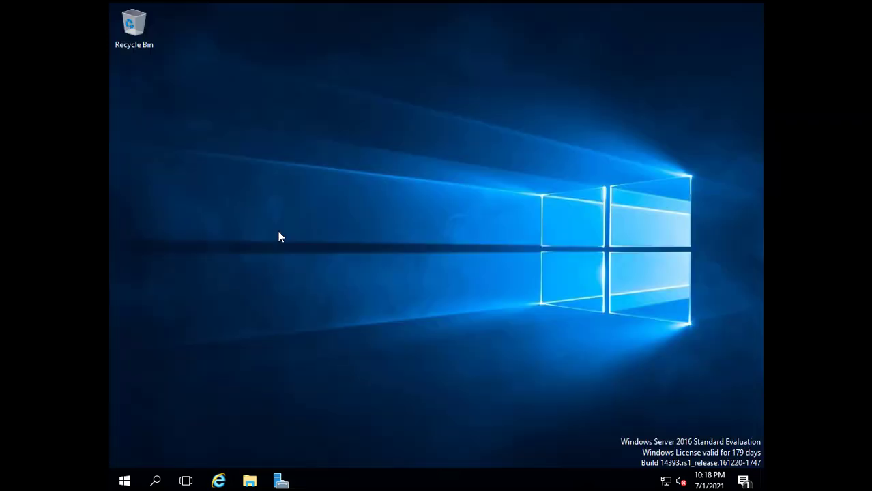
pyautogui.rightClick(278, 232)
pyautogui.moveTo(309, 320)
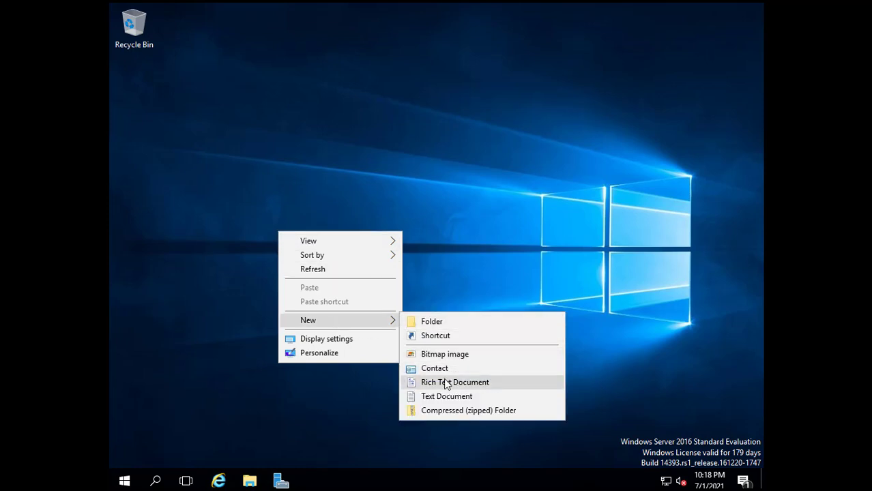
pyautogui.click(447, 397)
pyautogui.write('Test')
pyautogui.press('Return')
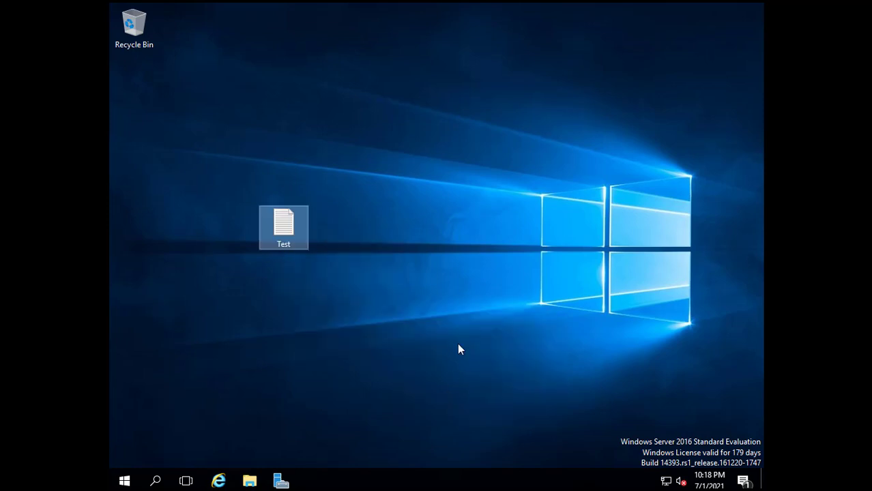
# - Write a greeting in Test, save and close Notepad, then restore Server Manager
pyautogui.press('Return')
pyautogui.write('Hello world')
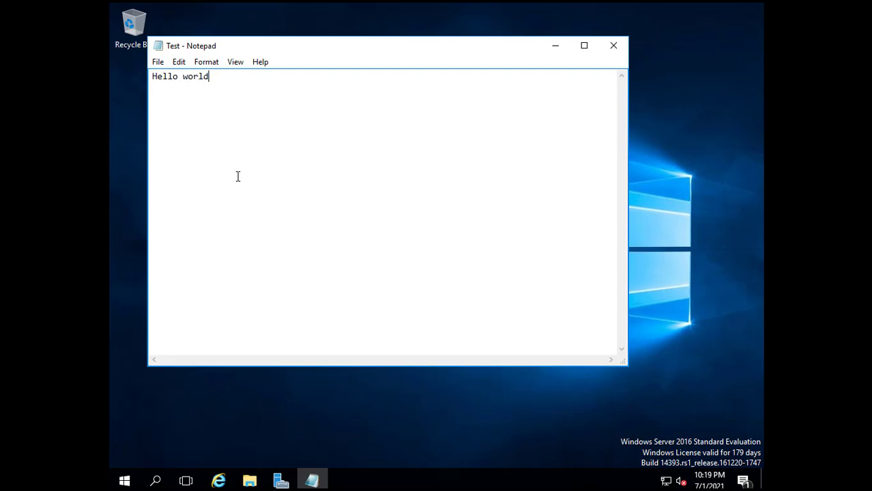
pyautogui.click(157, 61)
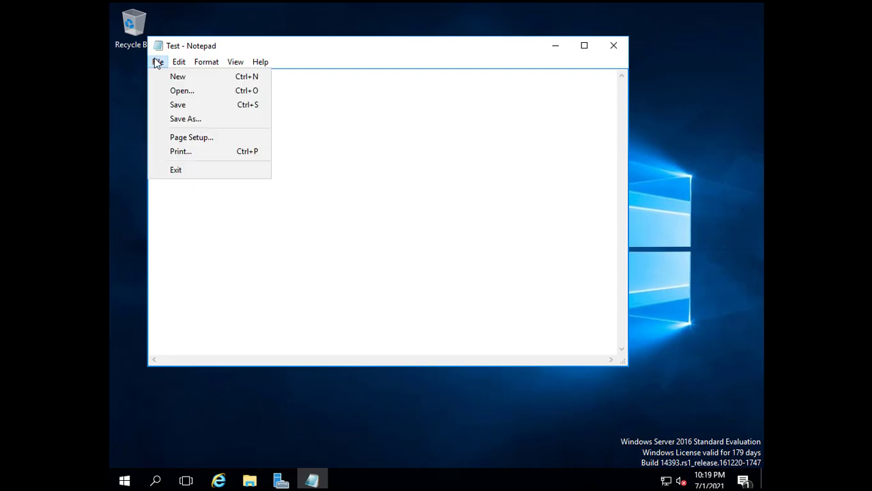
pyautogui.click(205, 106)
pyautogui.click(613, 46)
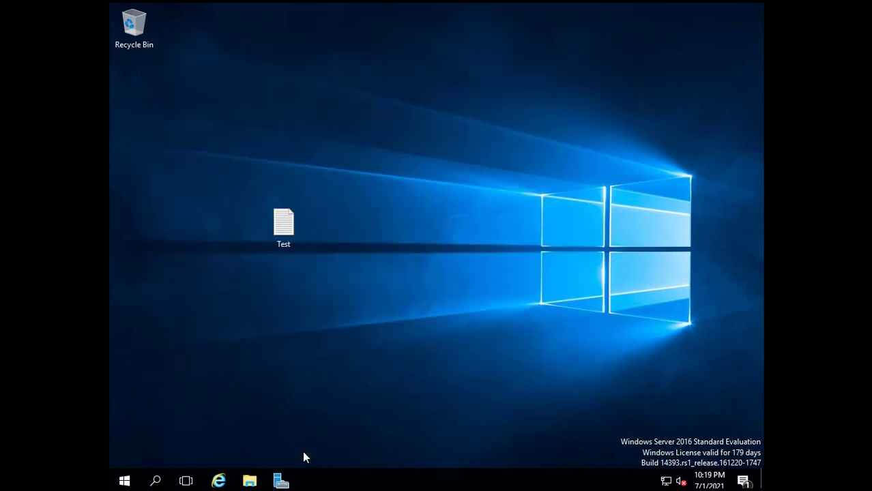
pyautogui.click(281, 481)
# - Launch Windows Server Backup from Server Manager Tools and bring up the Local Backup actions menu
pyautogui.click(670, 38)
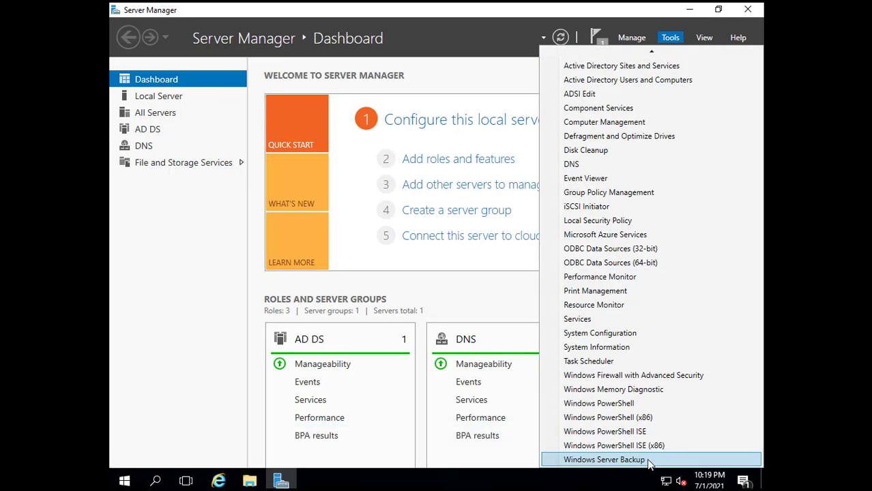
pyautogui.click(648, 461)
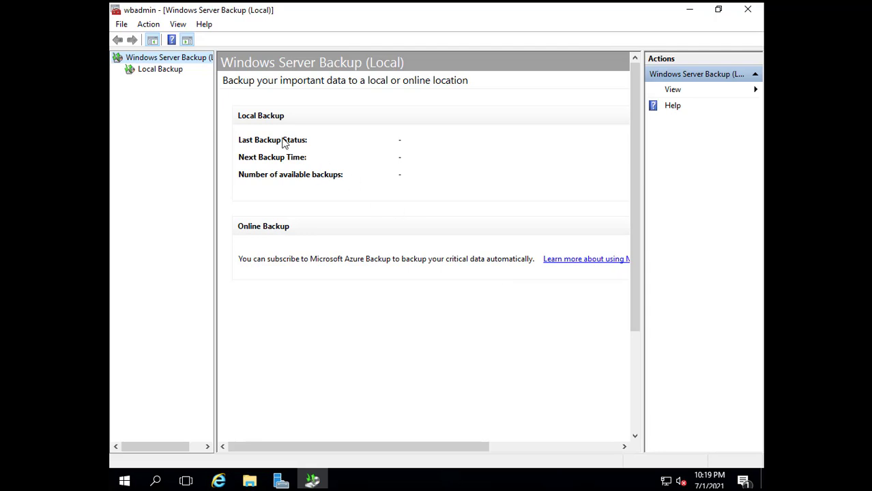
pyautogui.click(169, 73)
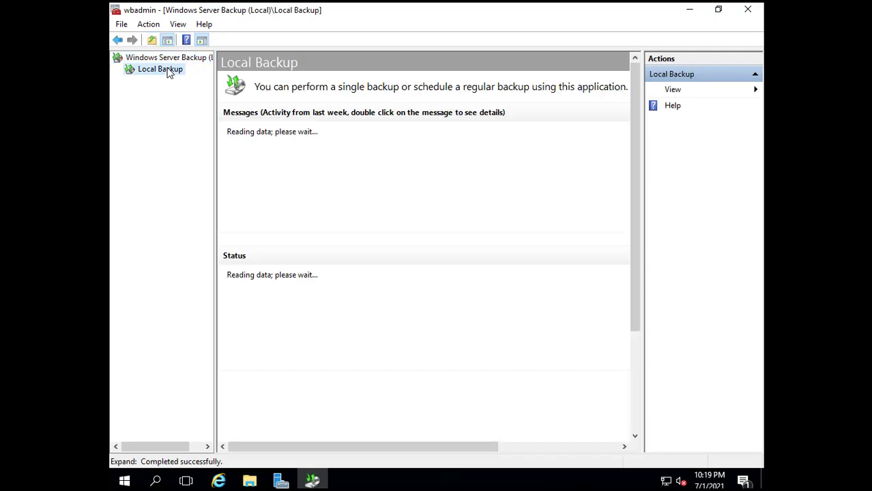
pyautogui.rightClick(173, 73)
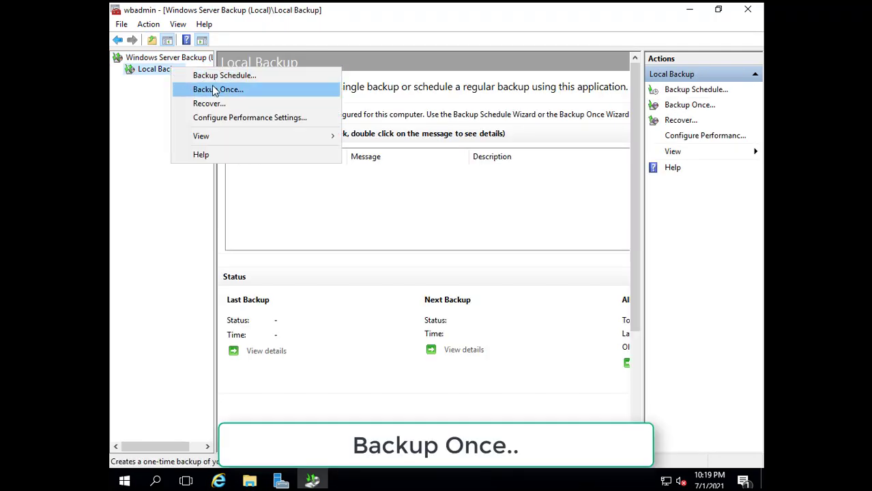
# - Start a Backup Once of the full server to remote folder \\10.11.32.22\backupsv
pyautogui.click(244, 93)
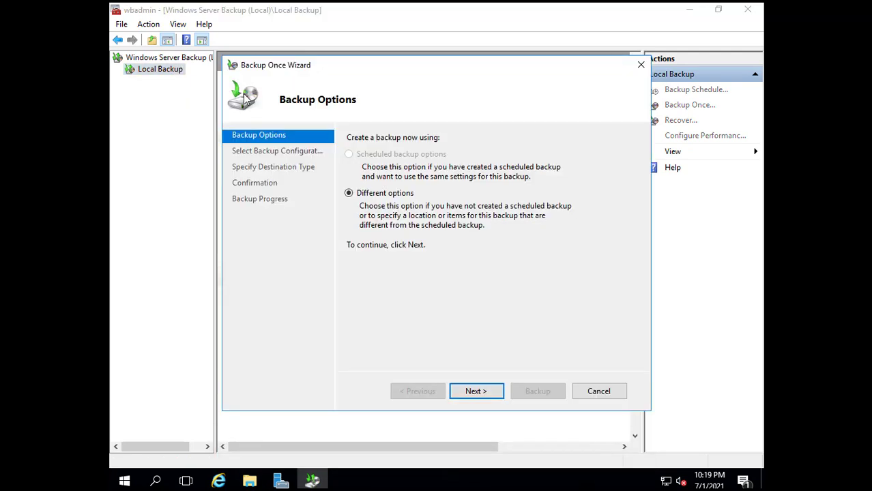
pyautogui.click(496, 394)
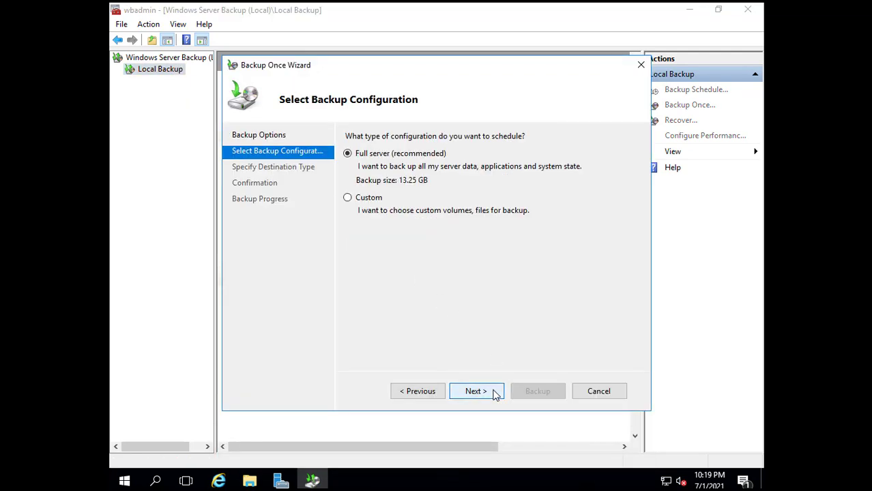
pyautogui.click(496, 394)
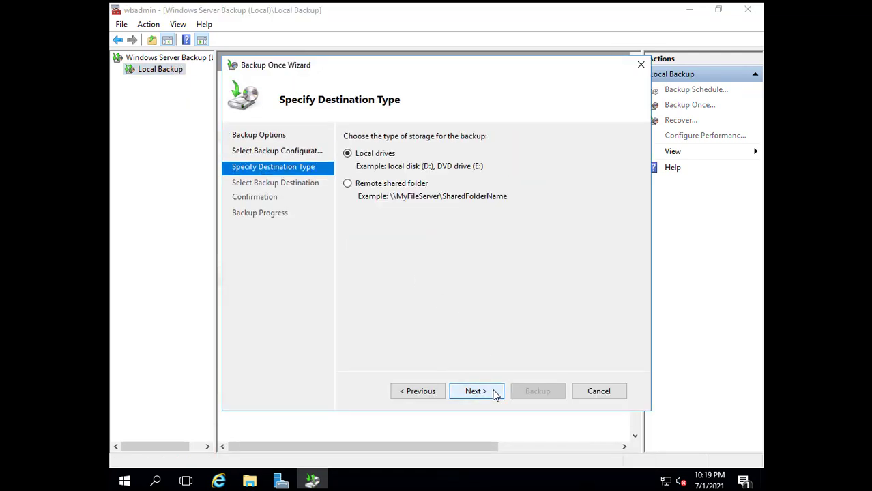
pyautogui.click(412, 190)
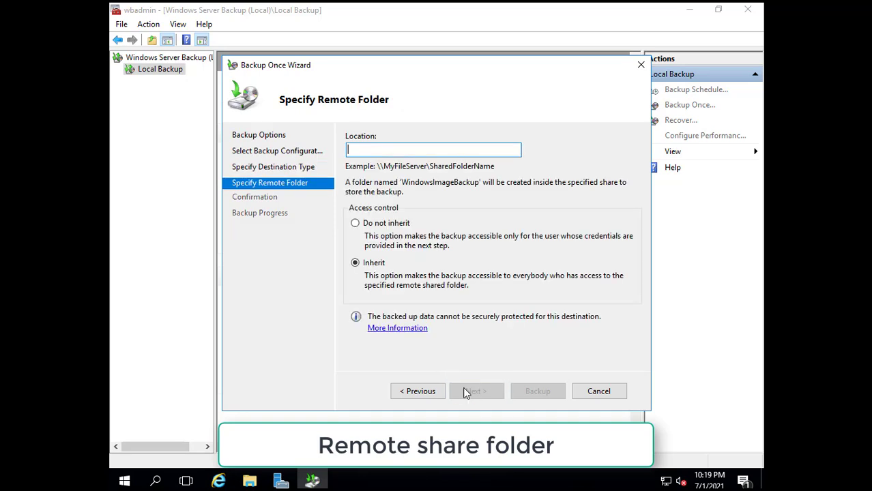
pyautogui.write('\\')
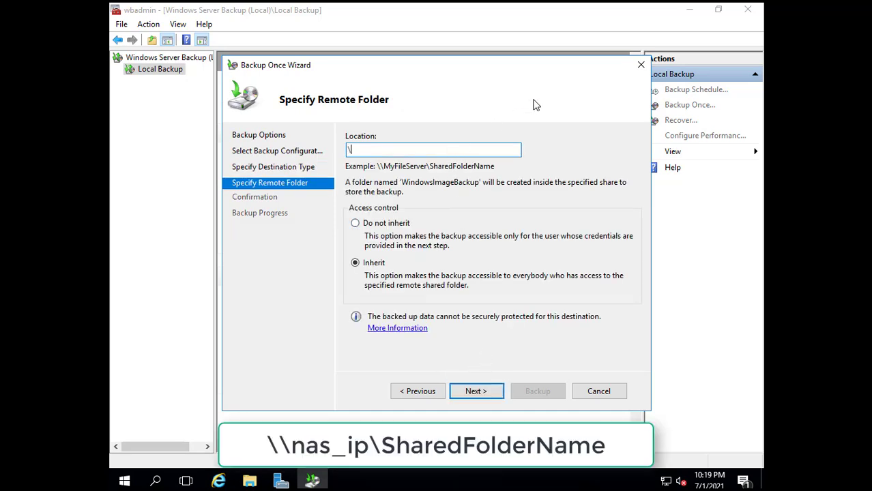
pyautogui.write('\\10.11.32')
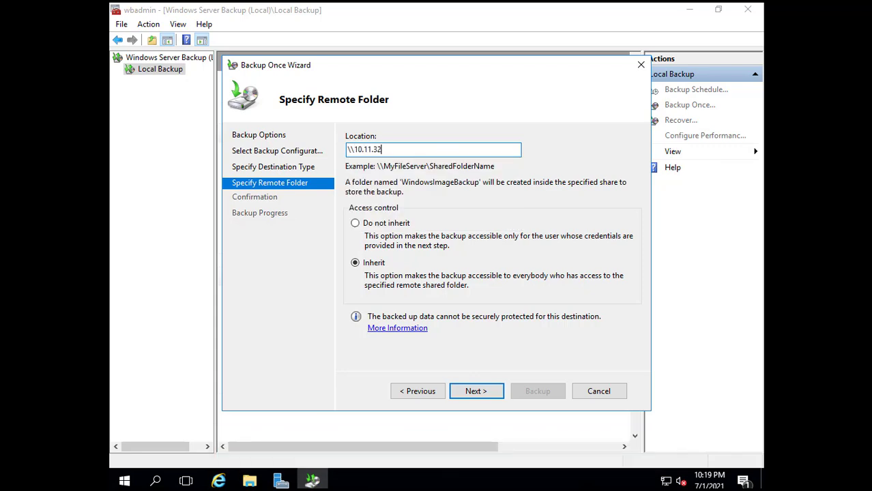
pyautogui.write('.22\\backup')
pyautogui.write('sv')
# - Supply the backup account's user name and password for writing to the share
pyautogui.click(480, 386)
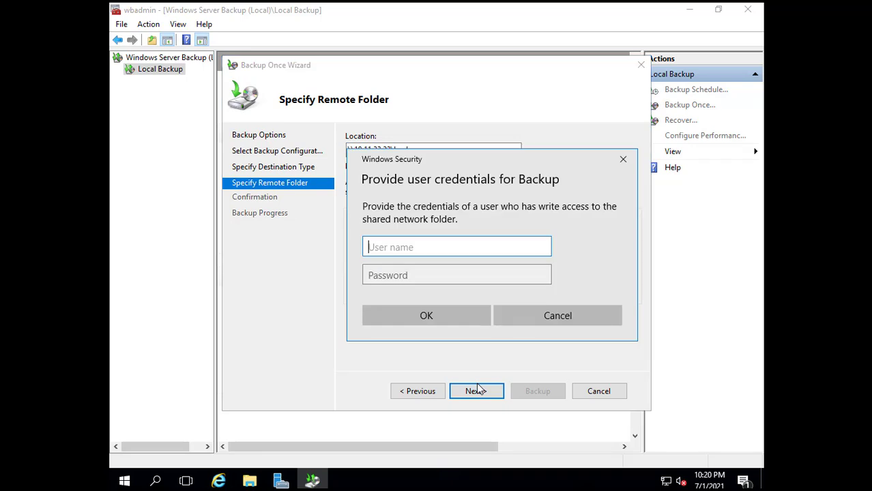
pyautogui.write('buser')
pyautogui.press('Tab')
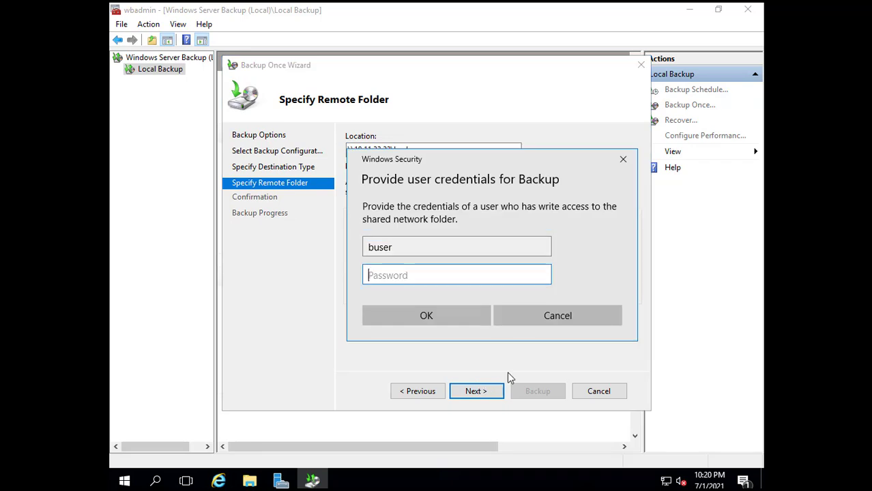
pyautogui.click(463, 322)
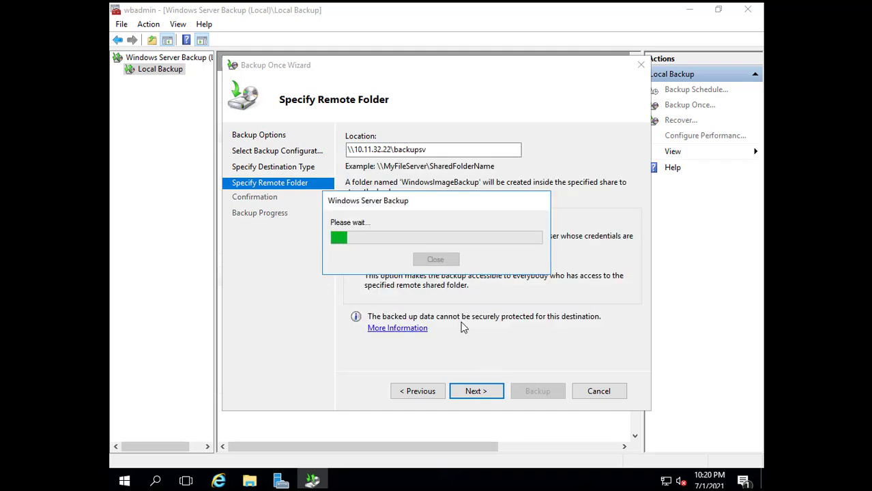
# - Run the full-server backup to backupsv, confirm its 9.77 GB success, and close the console
pyautogui.click(539, 390)
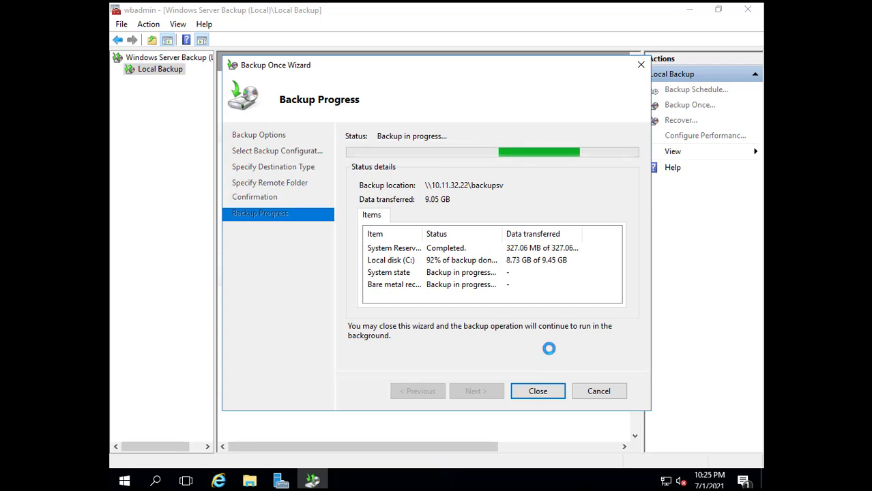
pyautogui.click(545, 396)
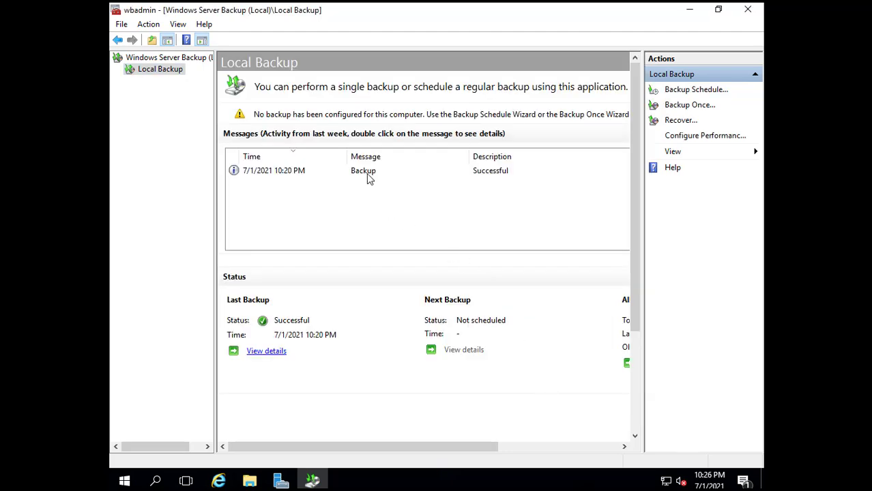
pyautogui.hscroll(1, 479, 170)
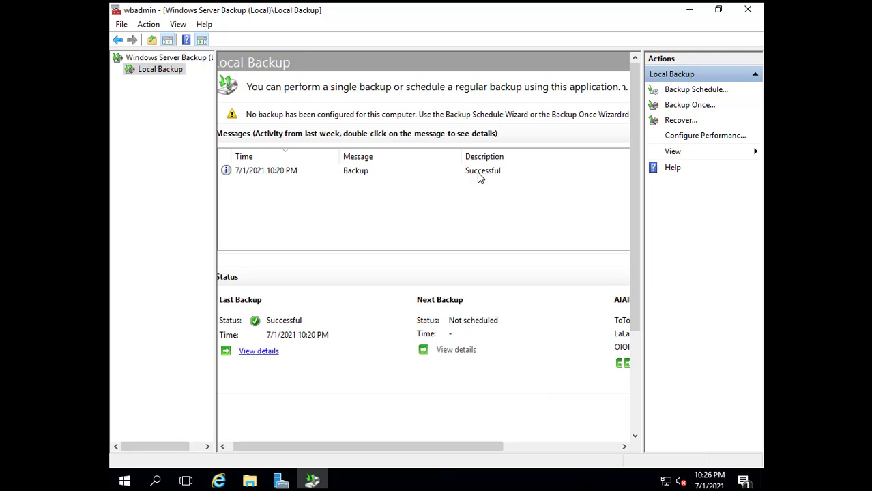
pyautogui.doubleClick(479, 171)
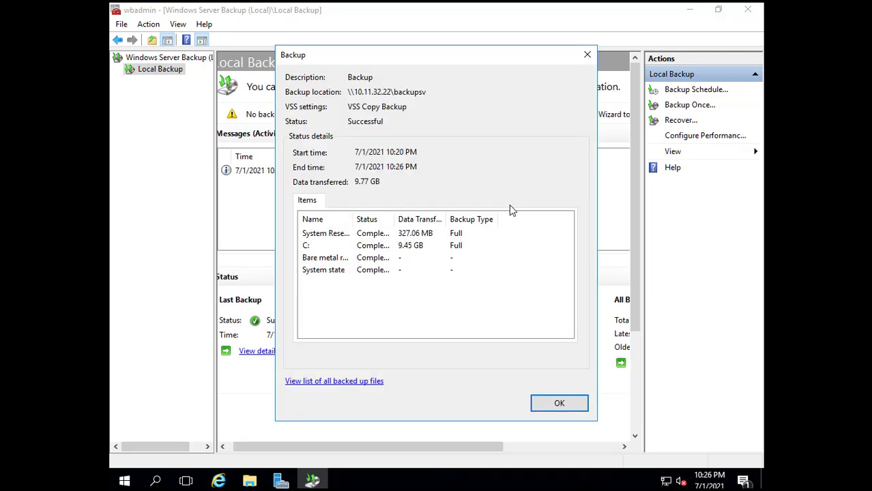
pyautogui.click(559, 404)
pyautogui.click(748, 11)
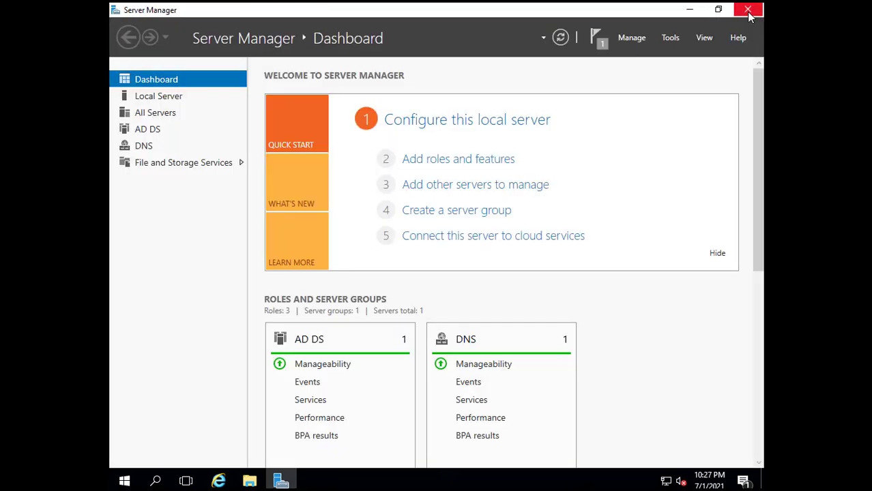
# - Move the desktop Test file to the Recycle Bin and empty it permanently
pyautogui.click(749, 11)
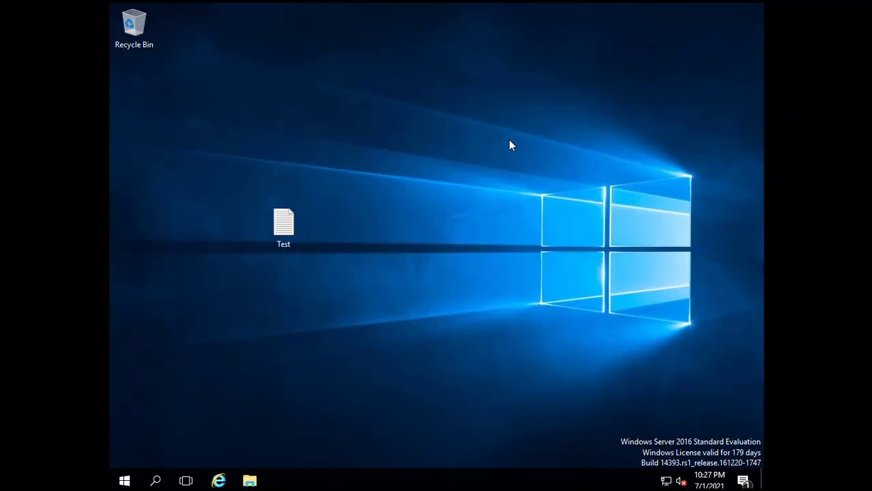
pyautogui.moveTo(348, 199); pyautogui.dragTo(256, 283)
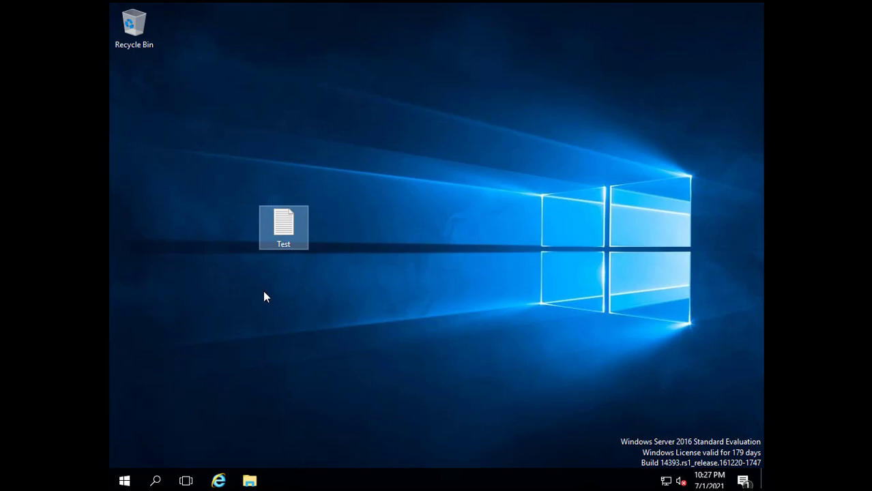
pyautogui.moveTo(267, 223); pyautogui.dragTo(128, 45)
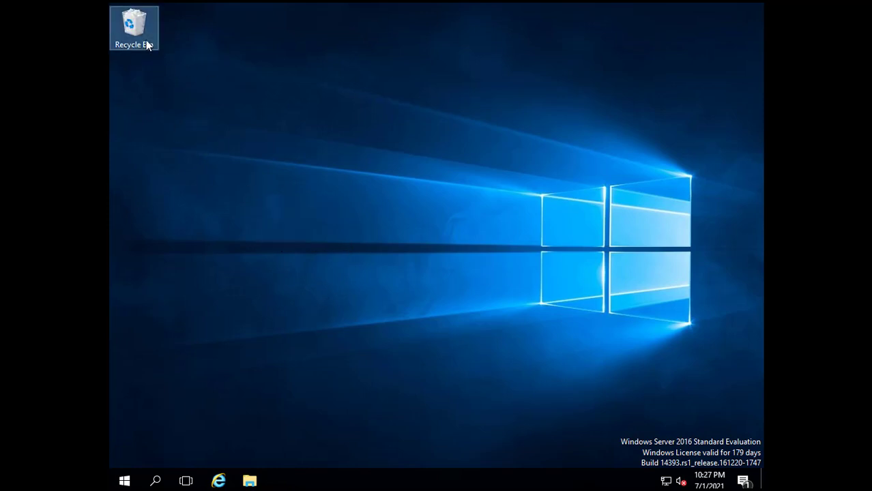
pyautogui.rightClick(148, 39)
pyautogui.click(185, 66)
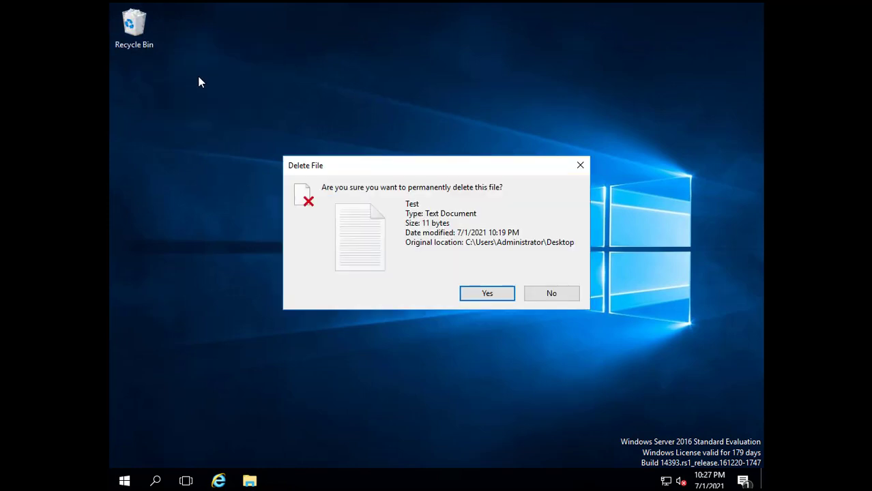
pyautogui.click(478, 292)
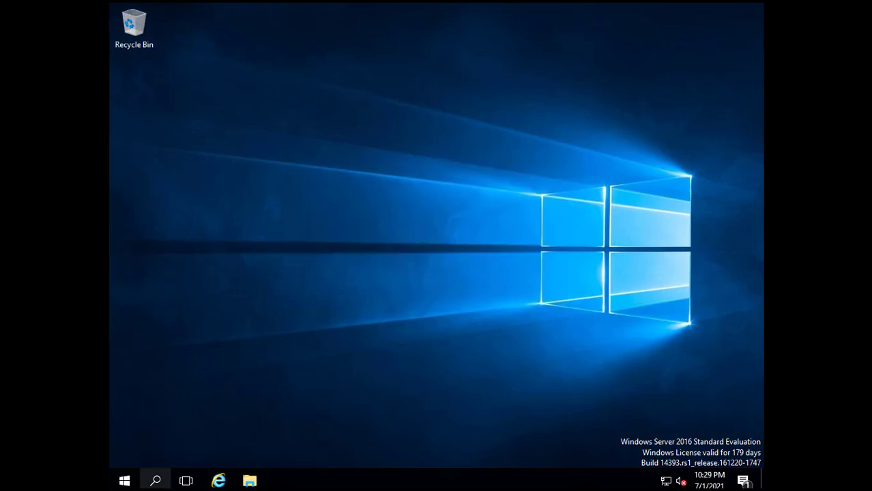
# - Restart the server from the Start menu power options, confirming the shutdown reason
pyautogui.click(124, 482)
pyautogui.click(124, 452)
pyautogui.click(149, 420)
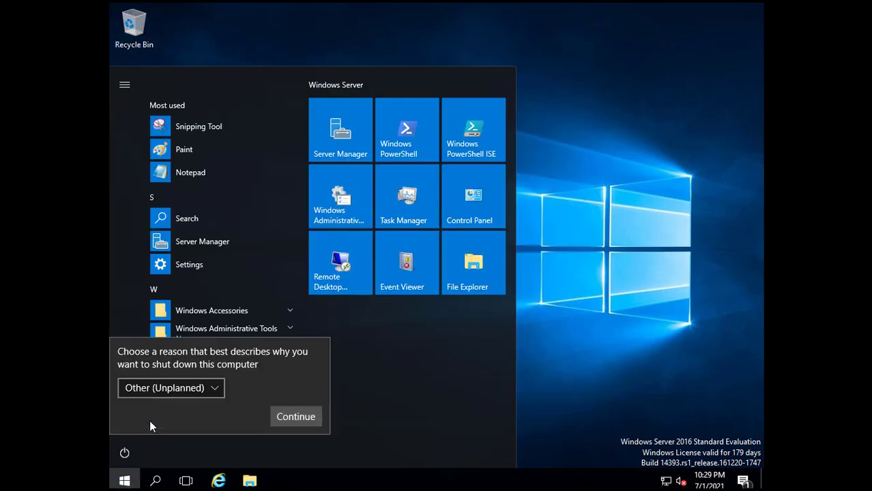
pyautogui.click(296, 417)
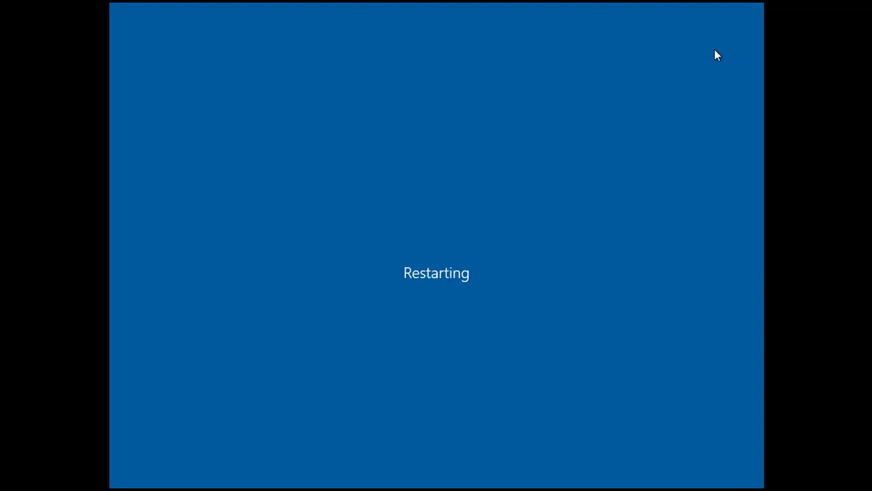
# - Boot from the Windows Server 2016 install disc and reach the recovery Command Prompt via Troubleshoot
pyautogui.press('Return')
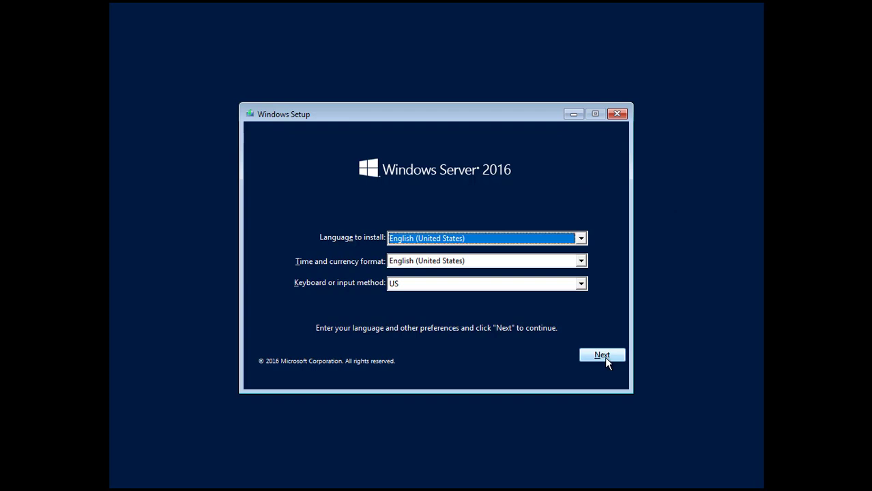
pyautogui.click(603, 356)
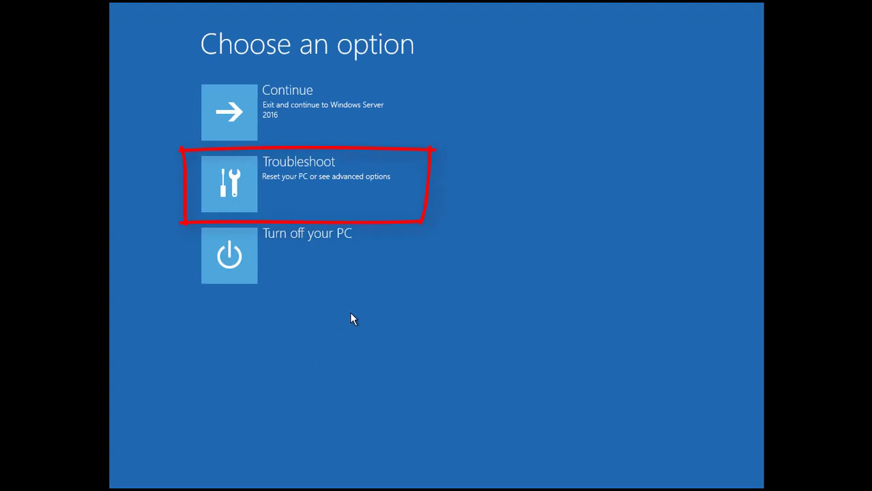
pyautogui.click(272, 190)
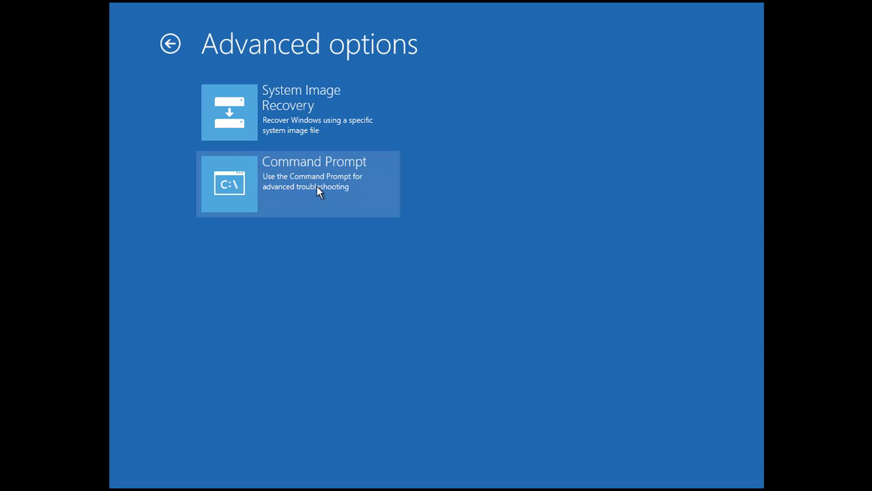
pyautogui.click(293, 187)
# - Check the IP configuration, start networking with startnet, and clear the console
pyautogui.write('i')
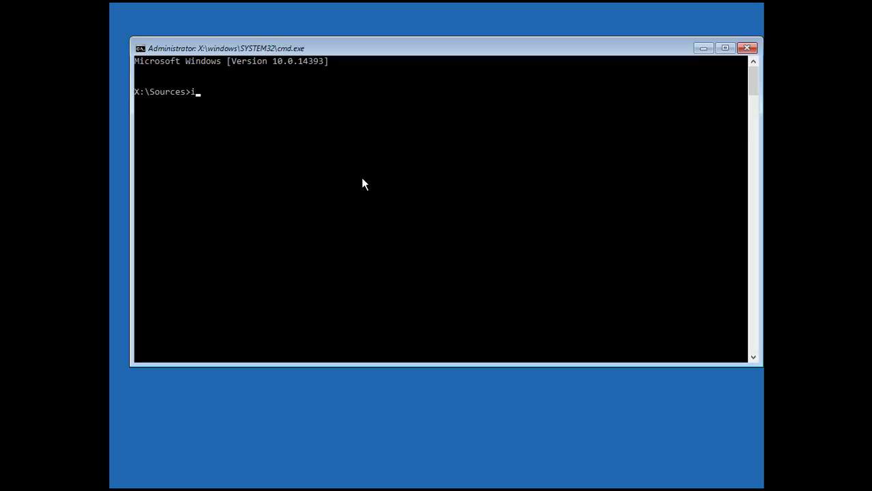
pyautogui.write('pconfig')
pyautogui.press('Return')
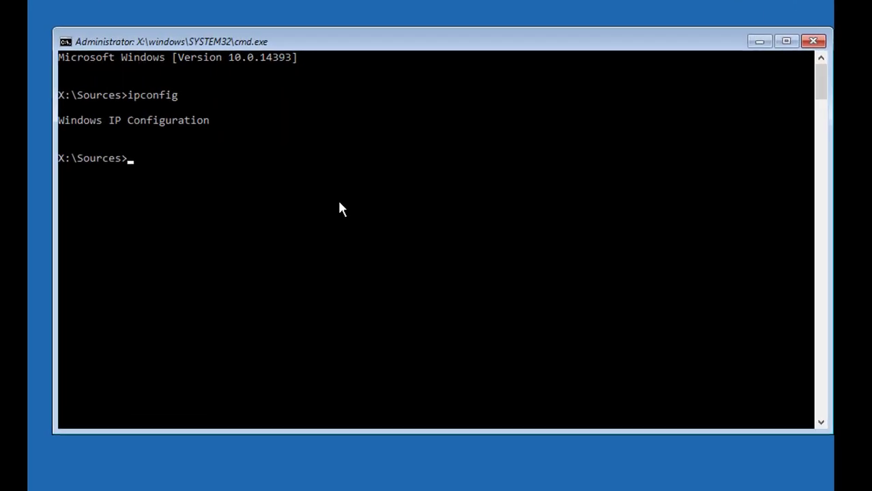
pyautogui.write('star')
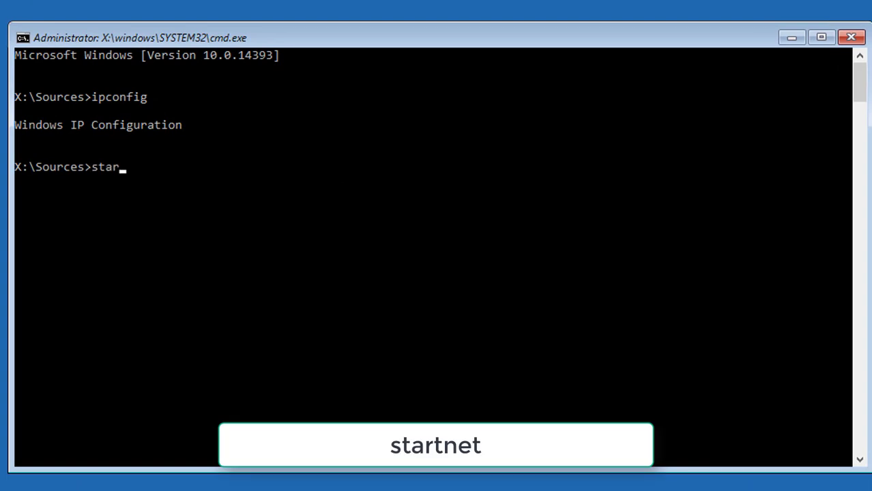
pyautogui.write('tnet')
pyautogui.press('Return')
pyautogui.write('i')
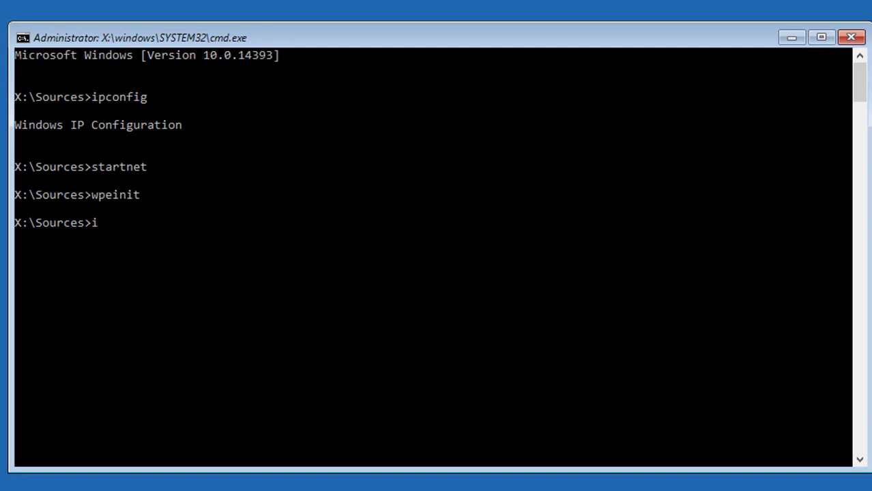
pyautogui.write('pconfig')
pyautogui.press('Return')
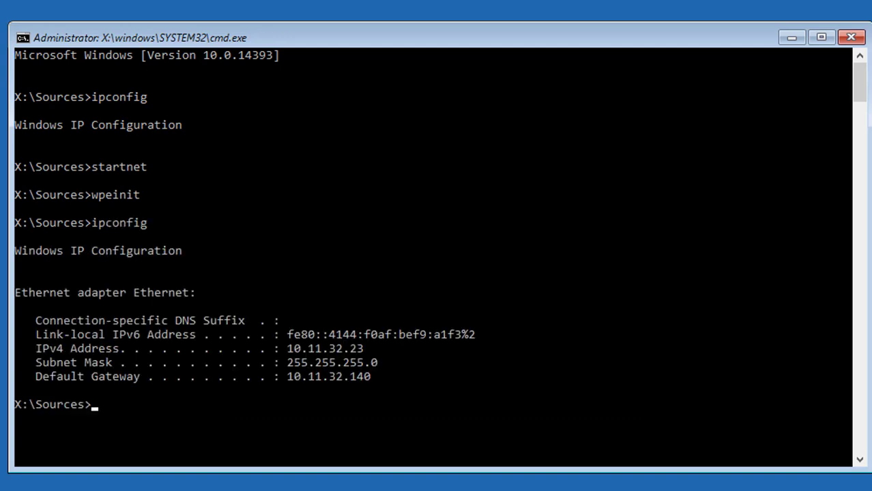
pyautogui.write('cl')
pyautogui.write('s')
pyautogui.press('Return')
# - Map \\10.11.32.22\backupsv with net use as the backup user and verify it shows OK
pyautogui.write('n')
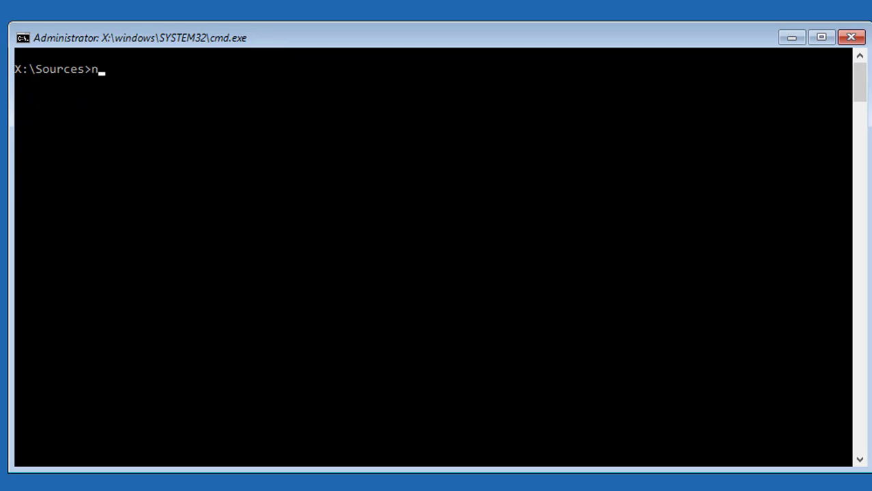
pyautogui.write('et use ')
pyautogui.write('\\\\10.1')
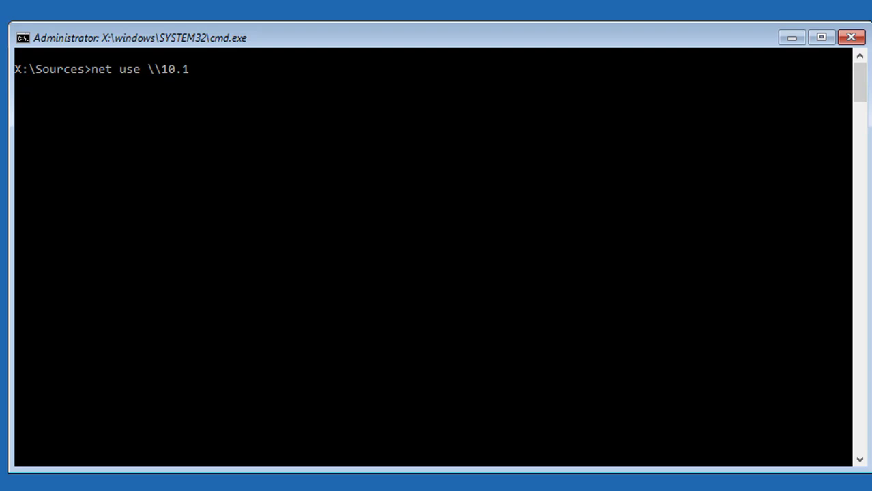
pyautogui.write('1.32.22\\')
pyautogui.write('backup')
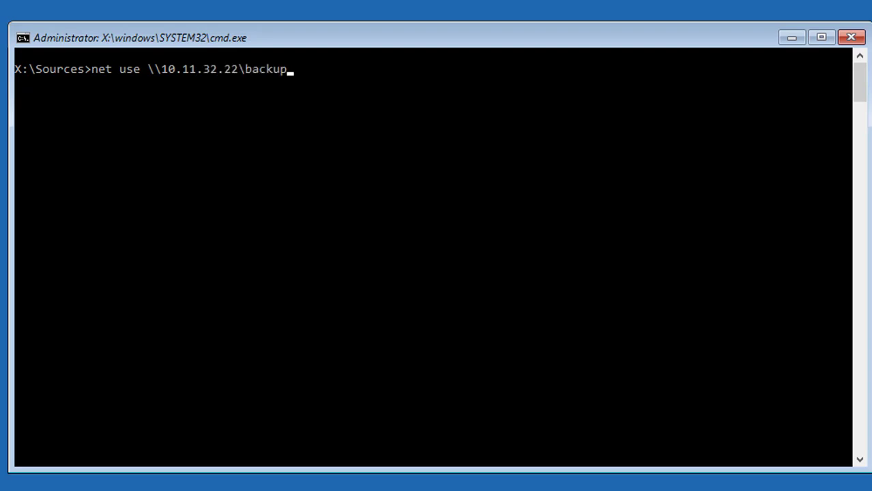
pyautogui.write('sv /')
pyautogui.write('user:')
pyautogui.write('buser')
pyautogui.press('Return')
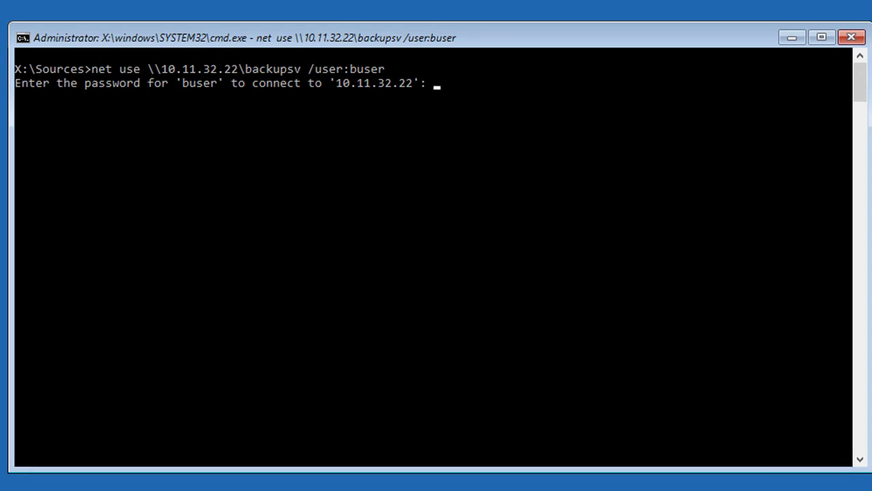
pyautogui.press('Return')
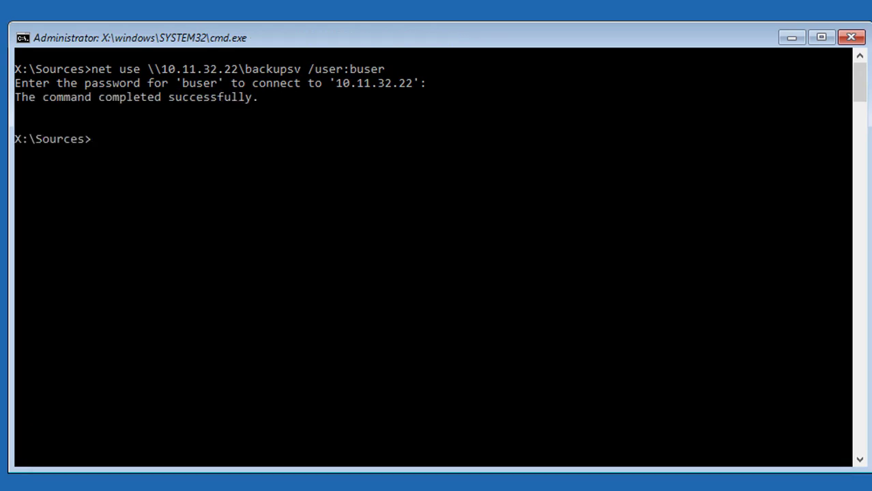
pyautogui.write('net use')
pyautogui.press('Return')
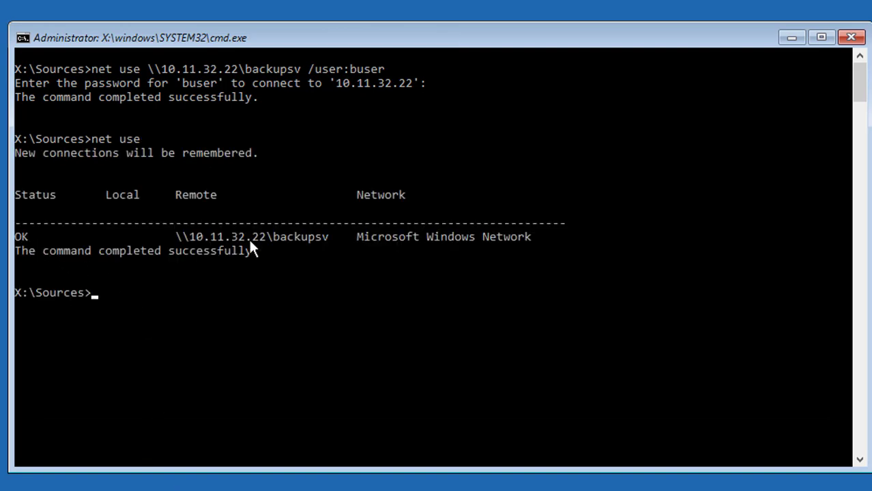
pyautogui.write('cls')
pyautogui.press('Return')
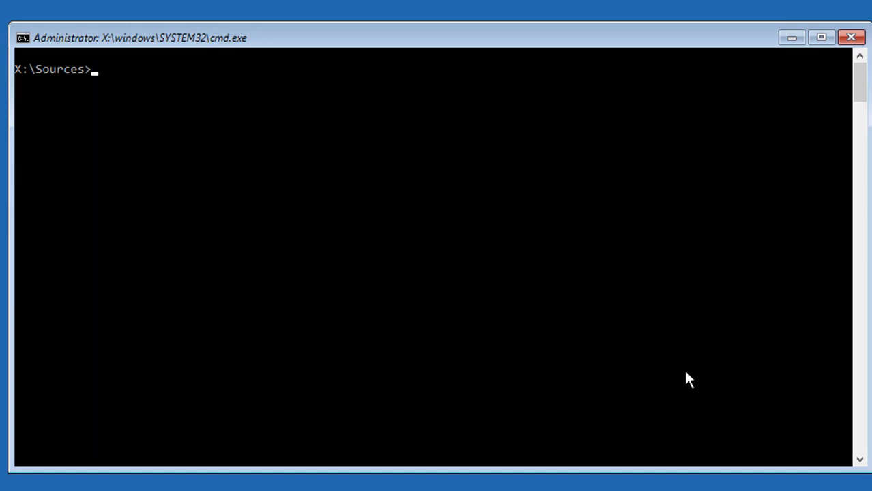
# - List the backup versions on \\10.11.32.22\backupsv with wbadmin get versions
pyautogui.write('wba')
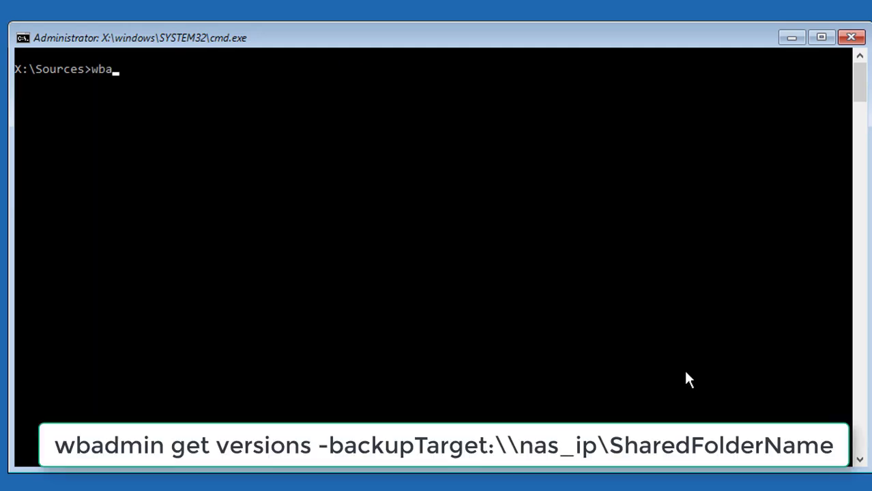
pyautogui.write('dmin')
pyautogui.write(' get ve')
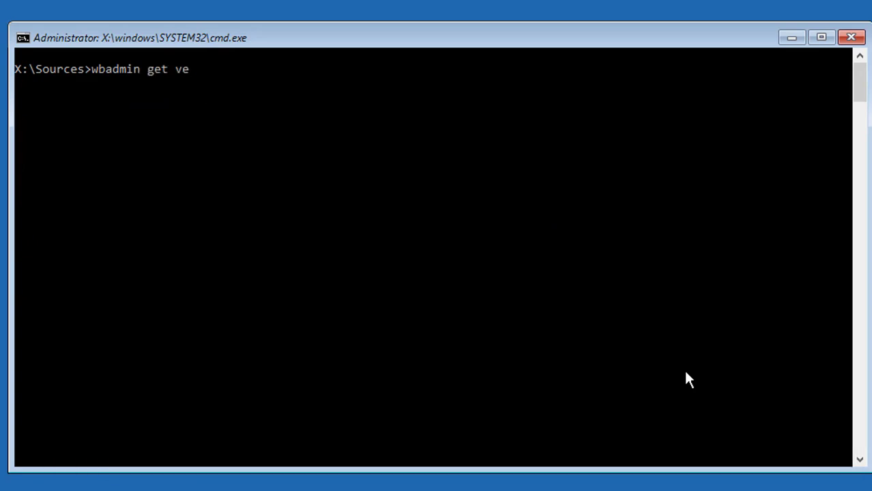
pyautogui.write('rsions ')
pyautogui.write('-backup')
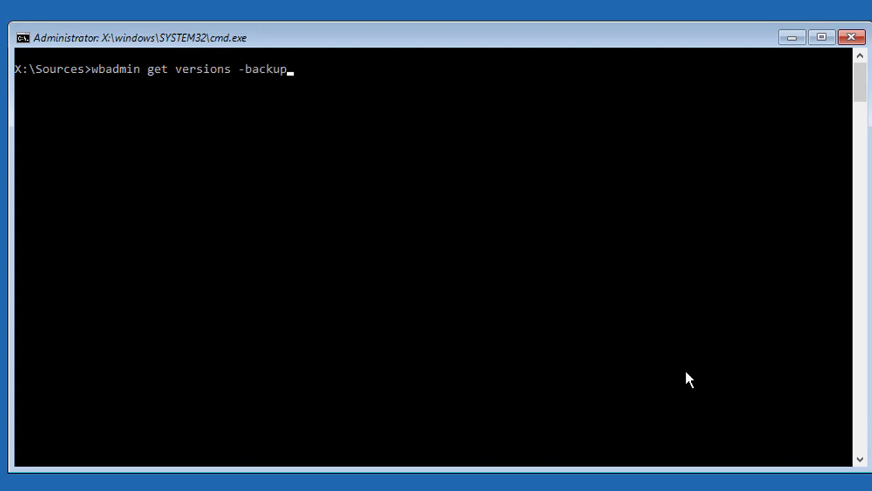
pyautogui.write('Target')
pyautogui.write(':\\\\')
pyautogui.write('10.11.32')
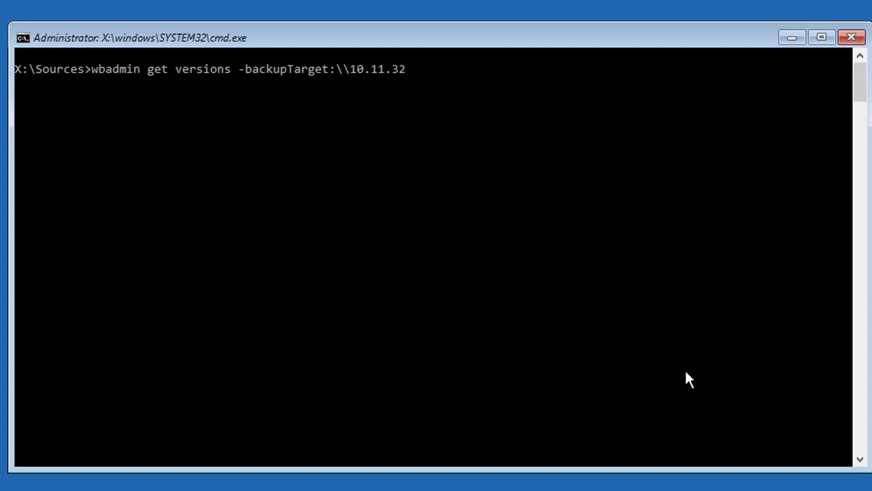
pyautogui.write('.22\\b')
pyautogui.write('ackupsv')
pyautogui.press('Return')
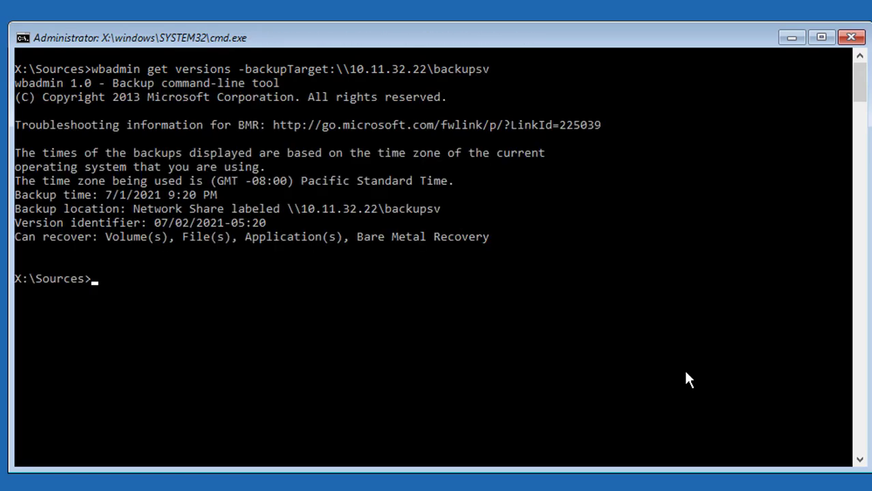
pyautogui.moveTo(15, 220)
pyautogui.mouseDown()
pyautogui.moveTo(188, 296)
pyautogui.moveTo(228, 243)
pyautogui.moveTo(261, 229)
pyautogui.mouseUp()
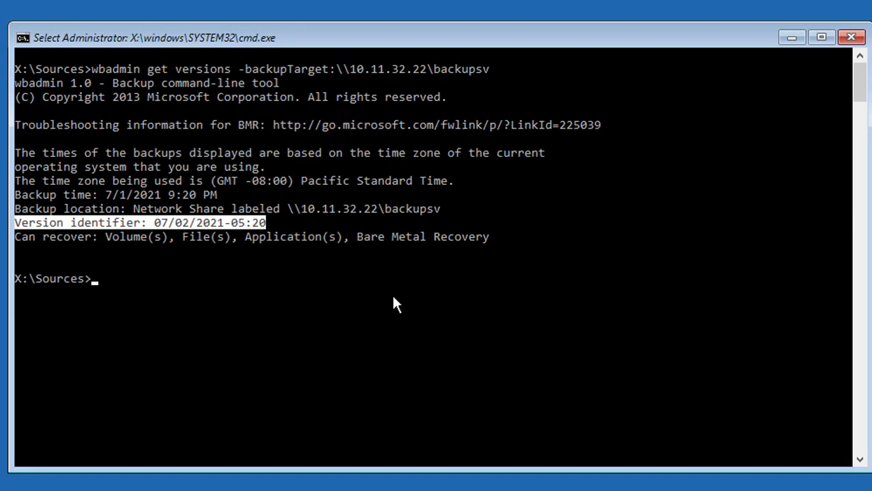
pyautogui.press('Return')
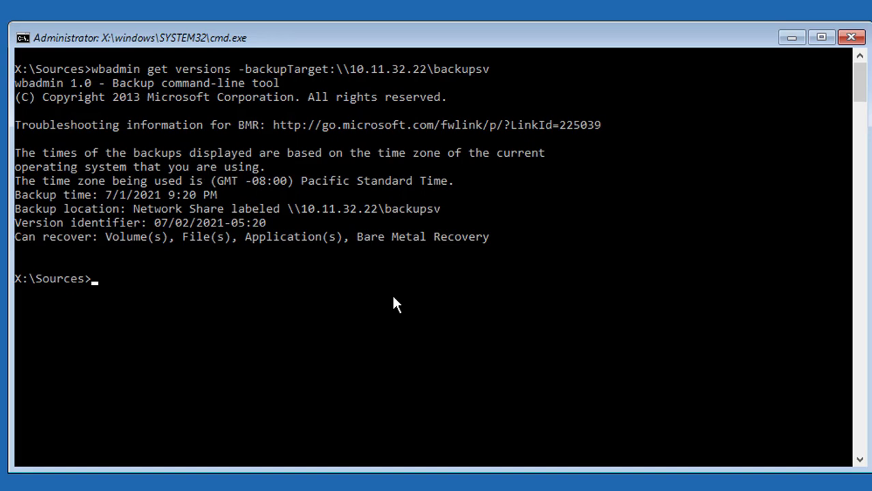
# - Run wbadmin start sysrecovery for version 07/02/2021-05:20 from the backupsv target and confirm
pyautogui.write('wba')
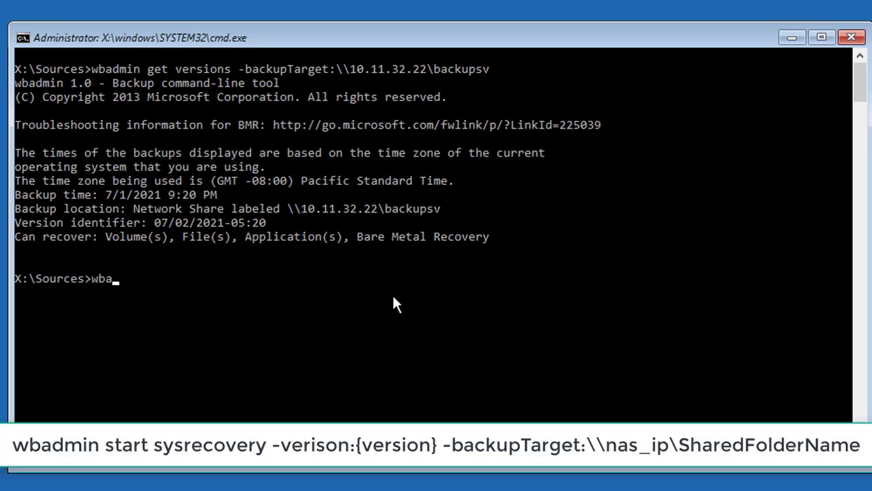
pyautogui.write('dmin start s')
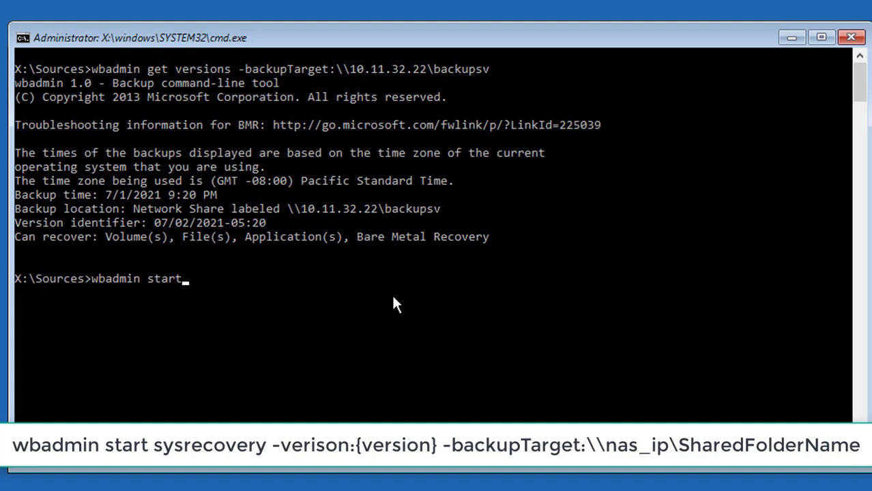
pyautogui.write('ys')
pyautogui.write('recov')
pyautogui.write('ery ')
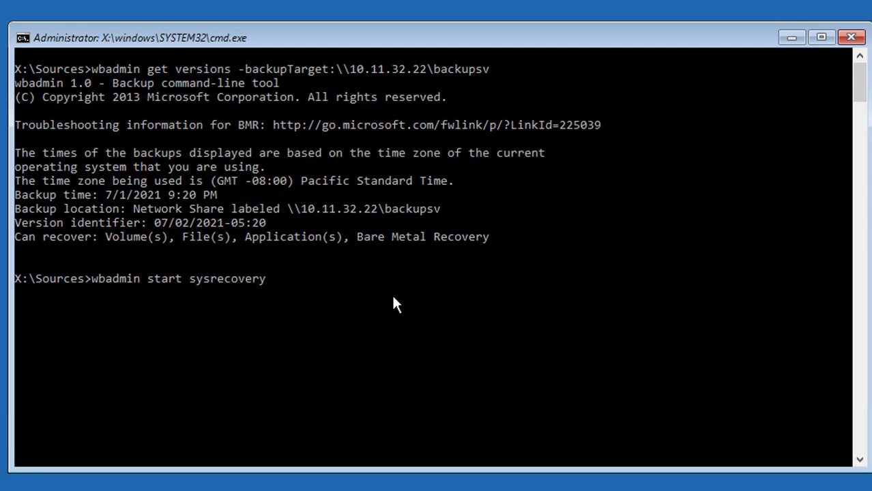
pyautogui.write('-')
pyautogui.write('version:')
pyautogui.moveTo(156, 223); pyautogui.dragTo(259, 224)
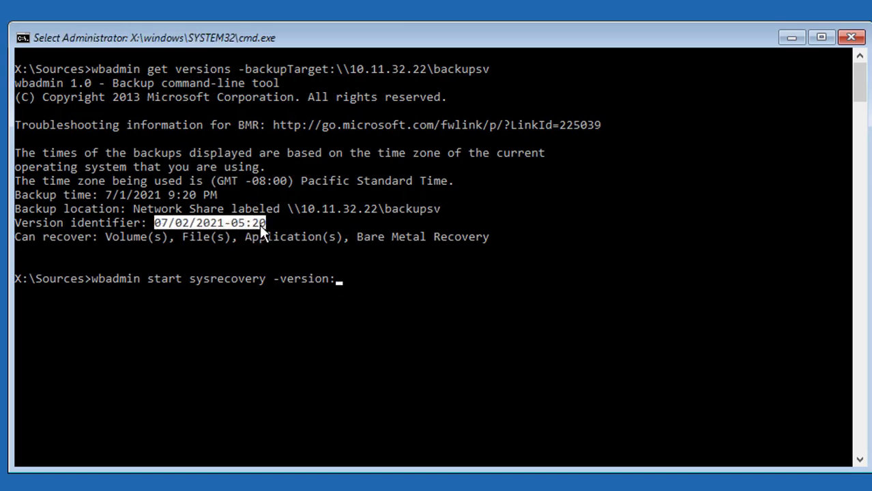
pyautogui.rightClick(393, 277)
pyautogui.write('-05:20 -')
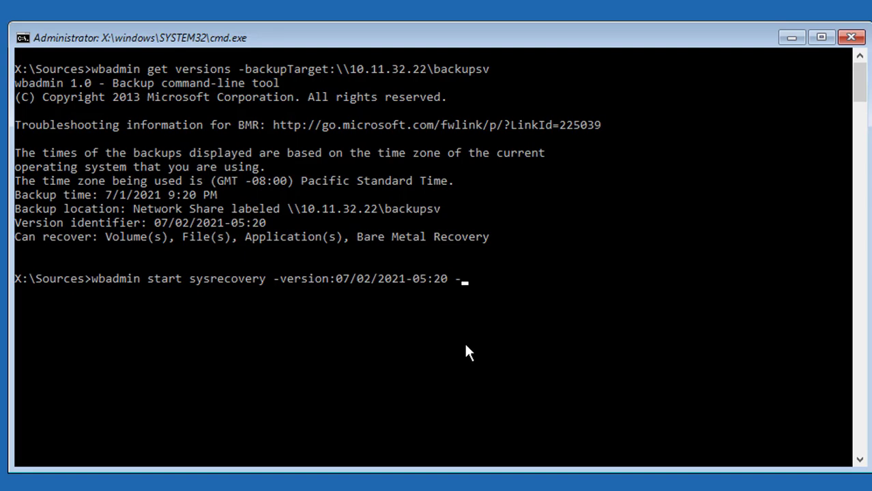
pyautogui.moveTo(246, 69); pyautogui.dragTo(486, 71)
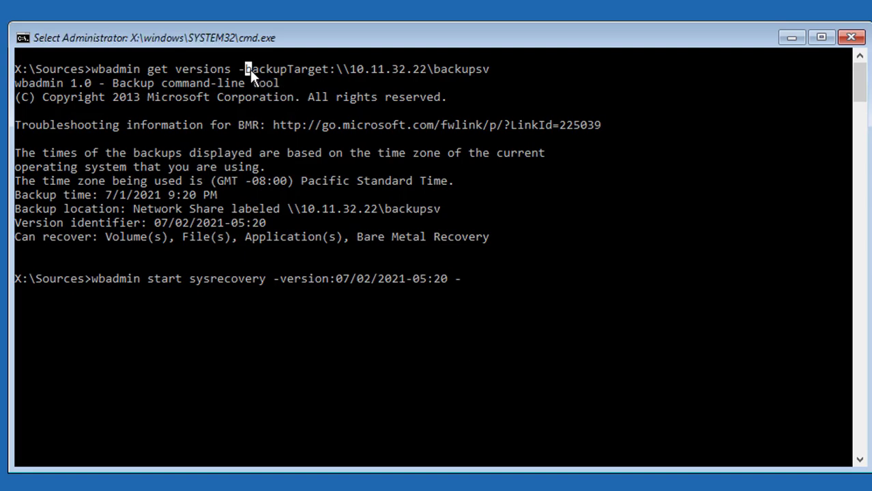
pyautogui.rightClick(536, 265)
pyautogui.rightClick(538, 263)
pyautogui.press('Return')
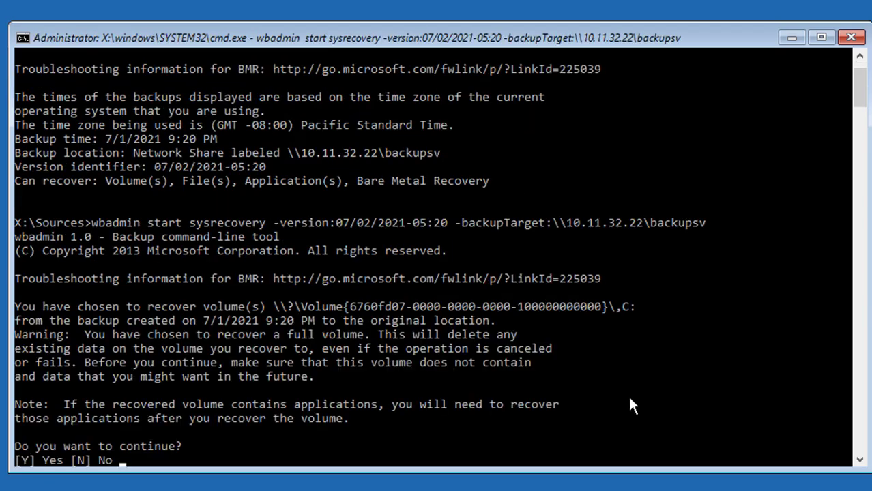
pyautogui.write('y')
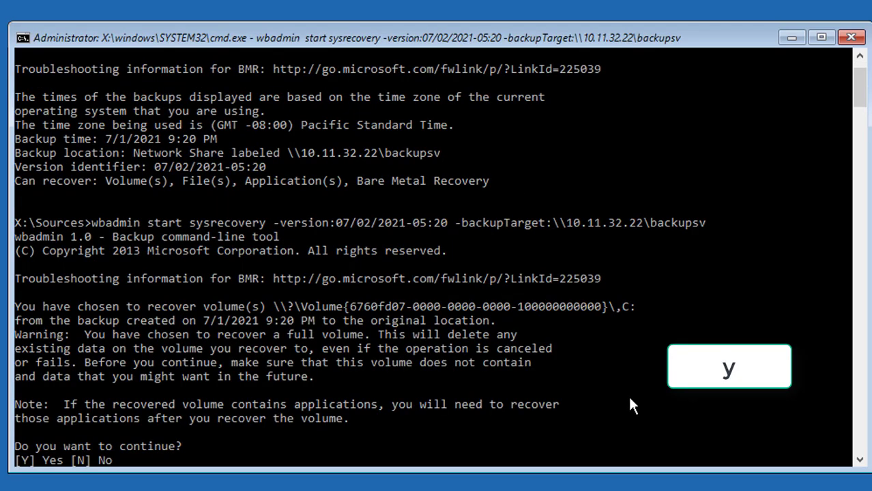
pyautogui.write('y')
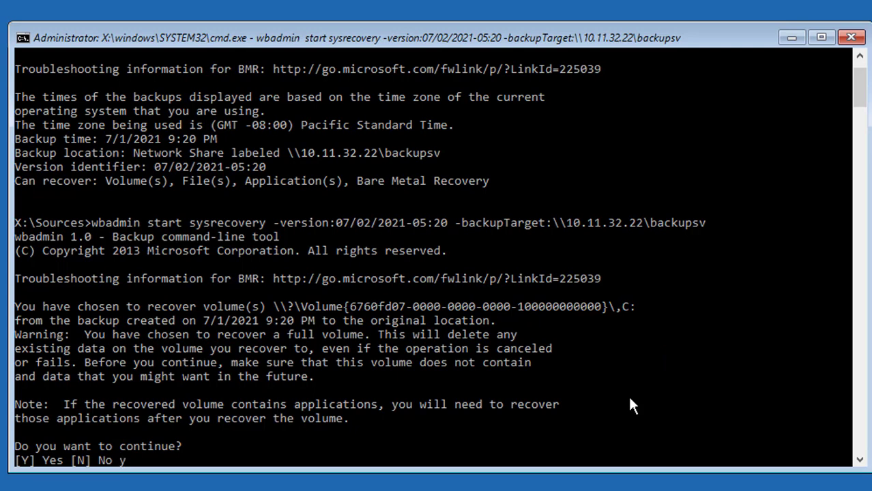
pyautogui.press('Return')
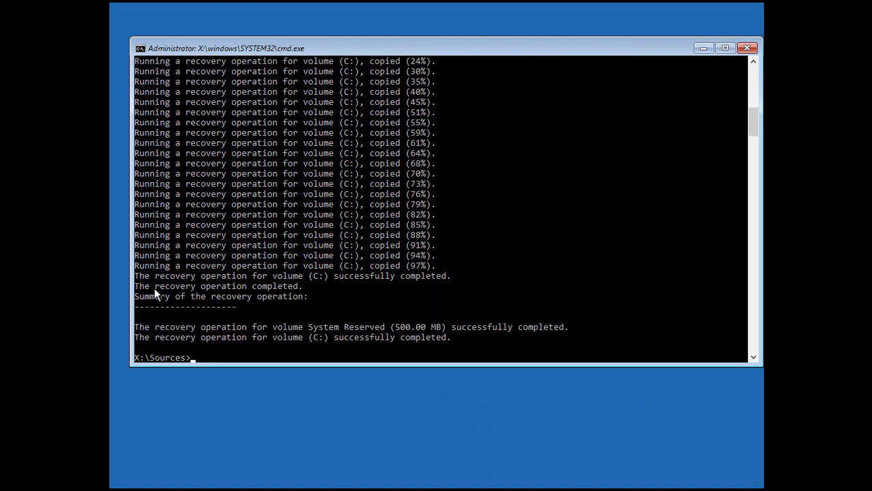
# - Verify recovery succeeded for System Reserved and C:, then exit the Command Prompt
pyautogui.moveTo(136, 283); pyautogui.dragTo(283, 289)
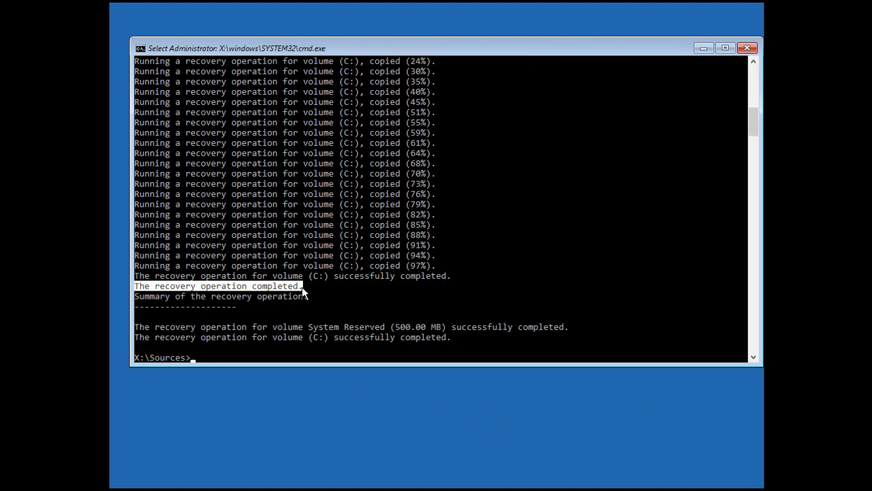
pyautogui.moveTo(136, 338); pyautogui.dragTo(450, 341)
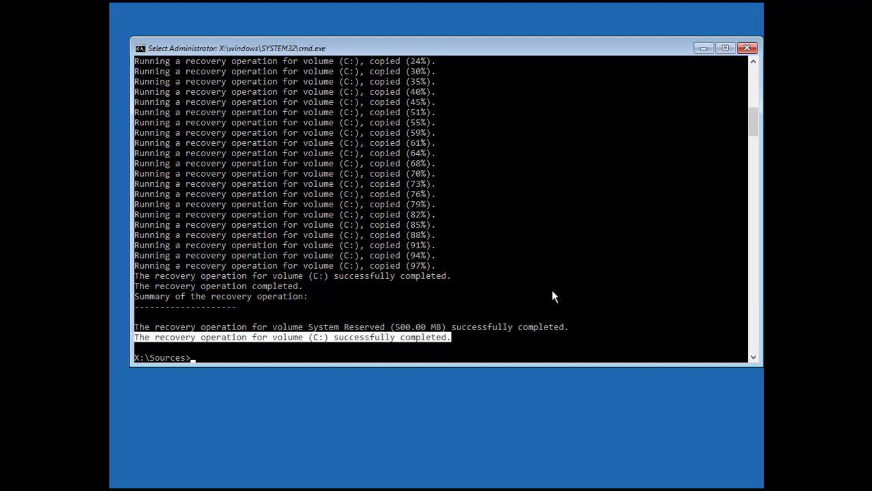
pyautogui.write('exit')
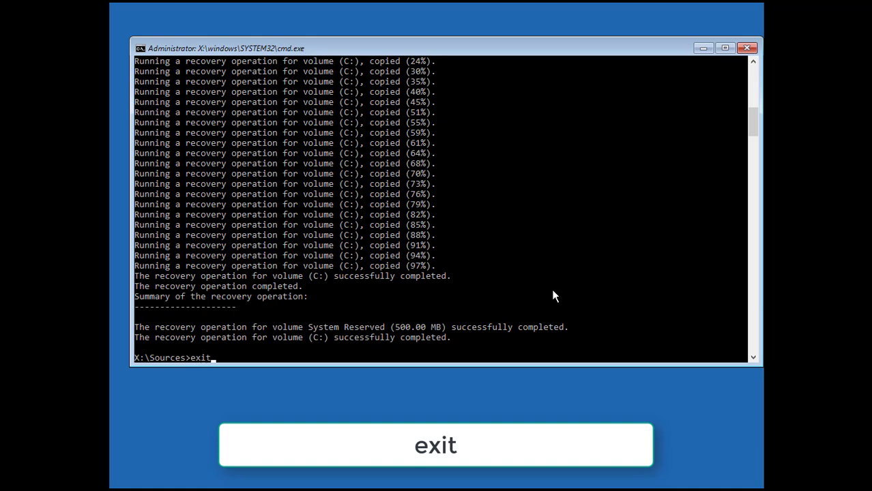
pyautogui.press('Return')
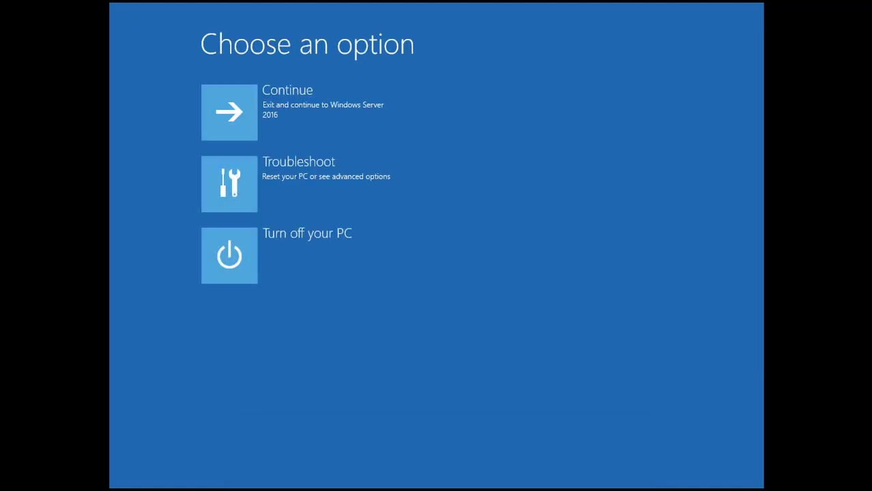
# - Sign in as Administrator and open Test in Notepad to confirm it reads 'Hello world'
pyautogui.click(284, 121)
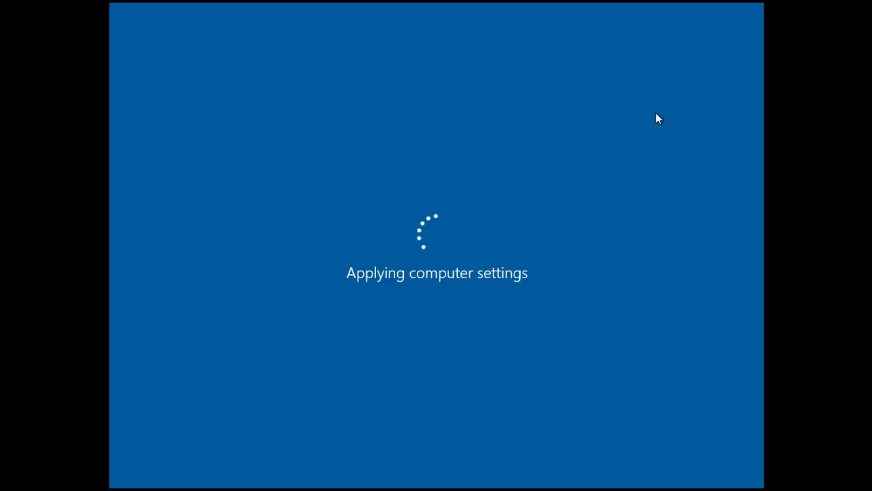
pyautogui.write('••')
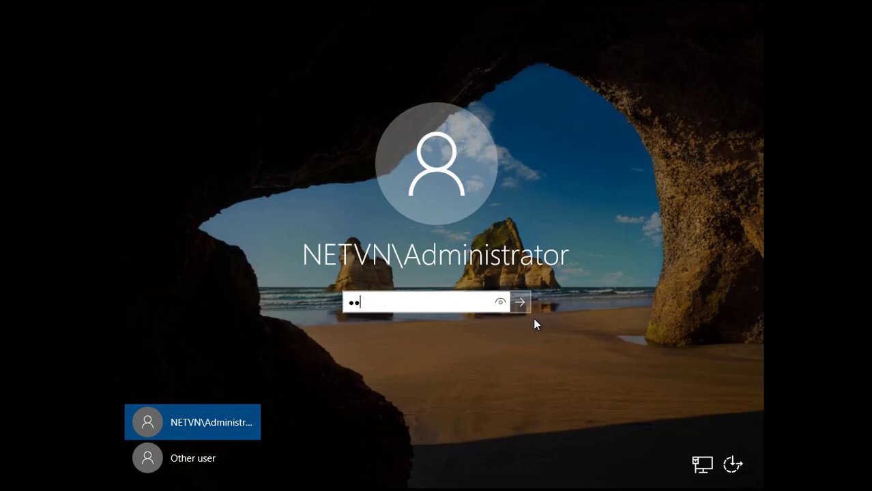
pyautogui.write('••••')
pyautogui.press('Return')
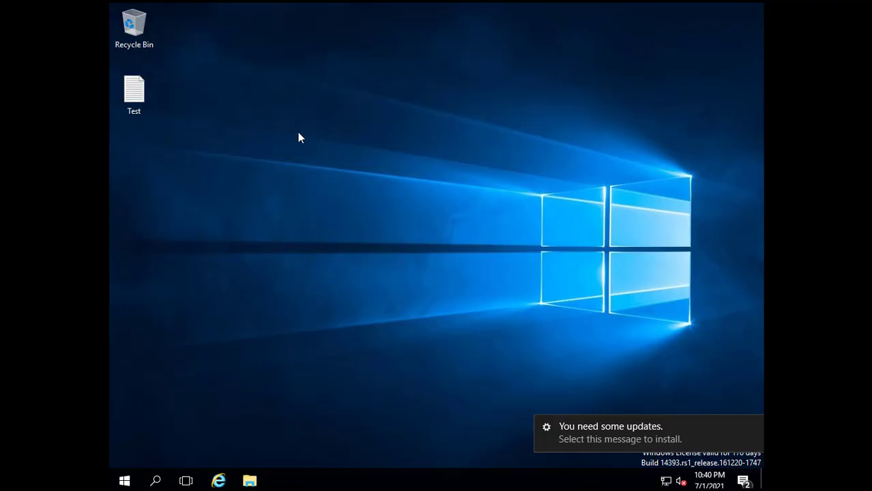
pyautogui.doubleClick(142, 97)
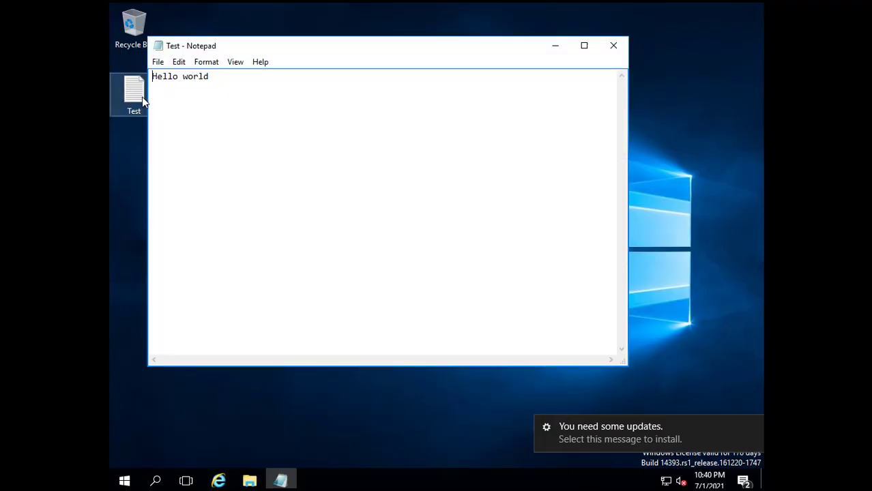
pyautogui.moveTo(214, 87); pyautogui.dragTo(153, 79)
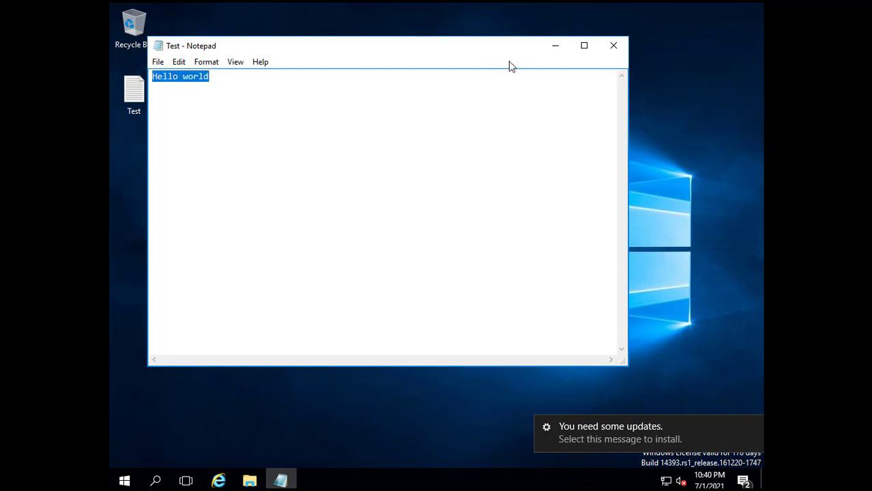
# - Close Notepad and open \\10.11.32.22\backupsv in File Explorer, logging in as the backup user
pyautogui.click(614, 45)
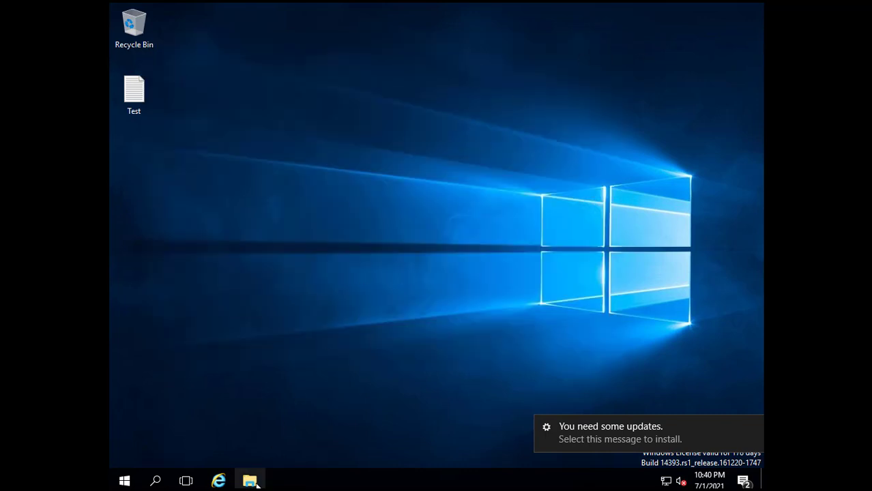
pyautogui.click(249, 481)
pyautogui.click(650, 59)
pyautogui.click(441, 43)
pyautogui.write('\\\\10.11.32.22\\backupsv')
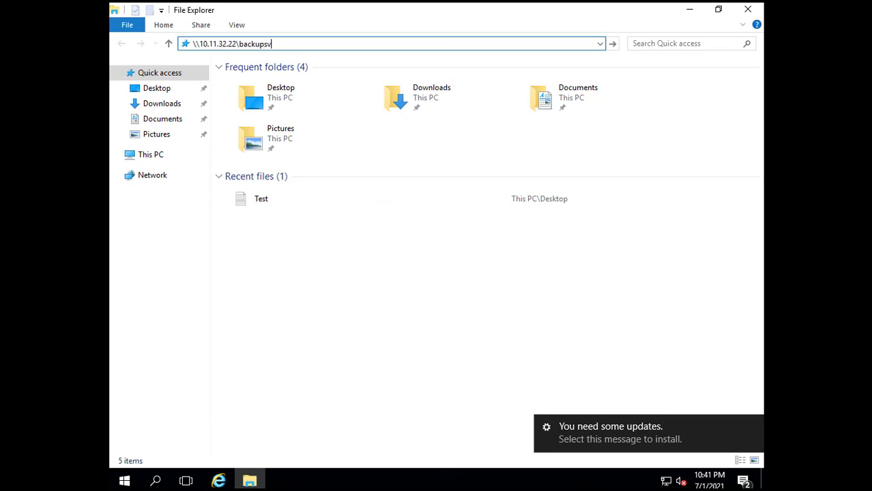
pyautogui.press('Return')
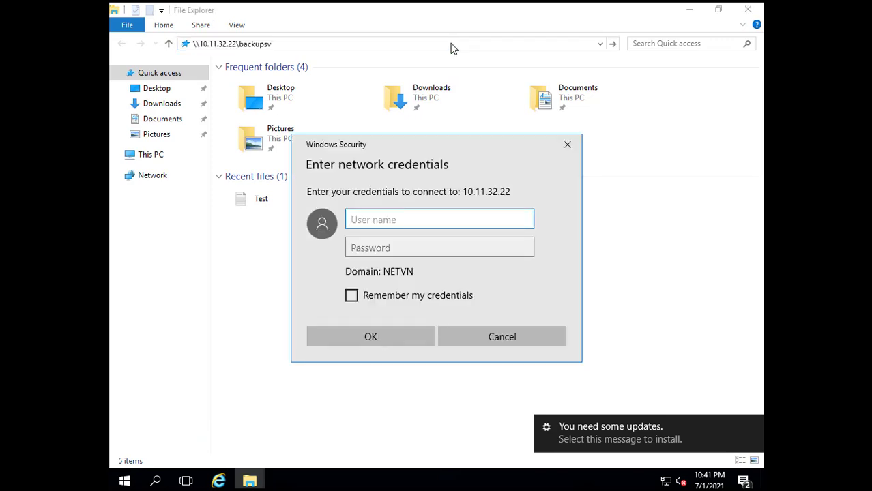
pyautogui.write('buser')
pyautogui.press('Tab')
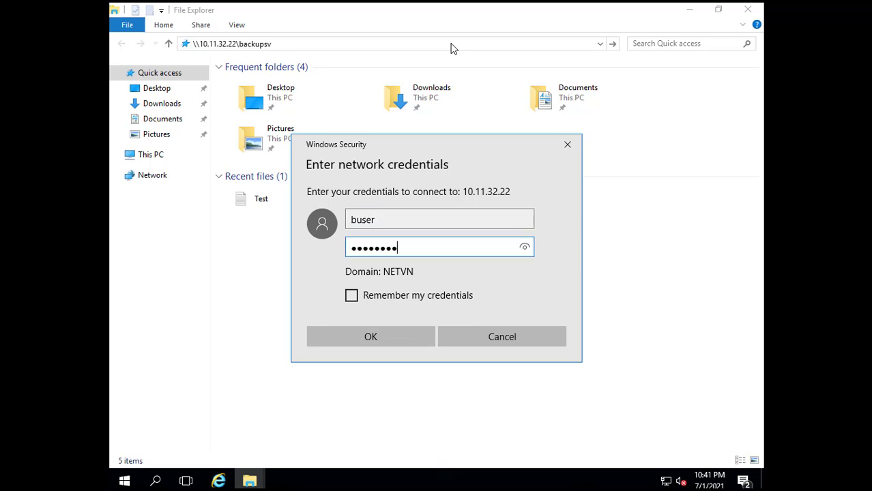
pyautogui.click(365, 341)
# - Browse the WindowsImageBackup folders to inspect the 2021-07-02 backup files, then close Explorer
pyautogui.doubleClick(278, 82)
pyautogui.doubleClick(278, 82)
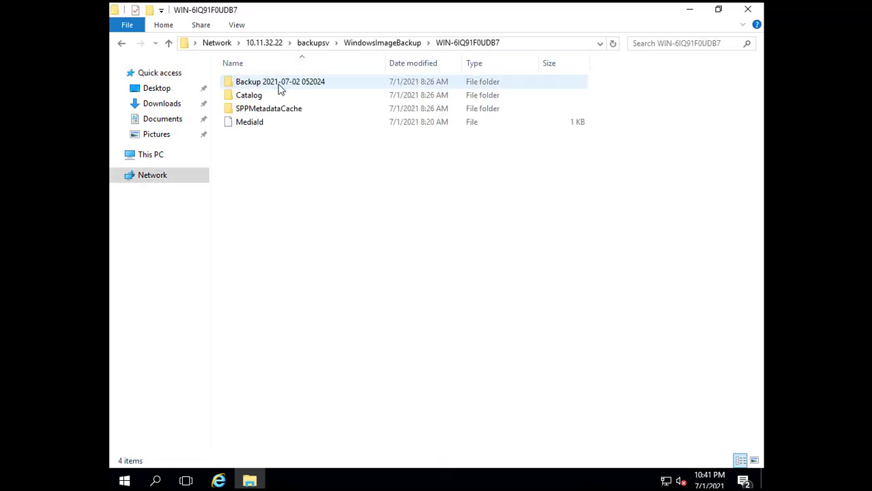
pyautogui.doubleClick(273, 82)
pyautogui.moveTo(262, 334); pyautogui.dragTo(337, 79)
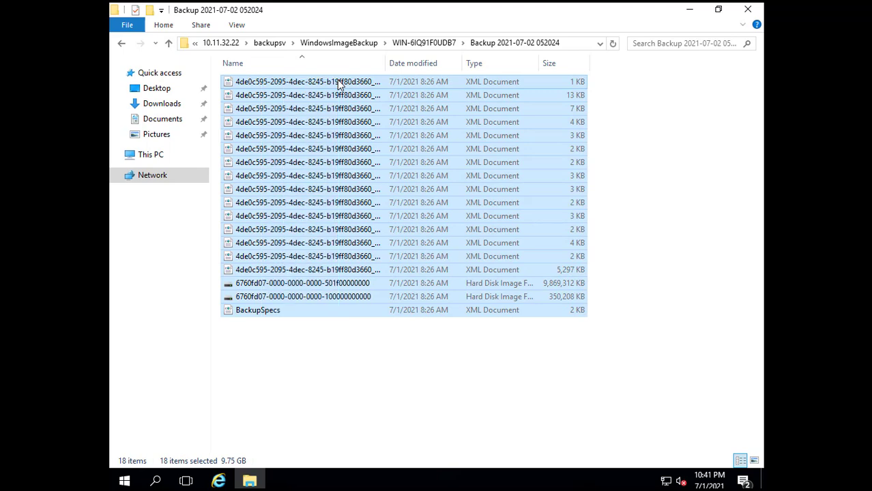
pyautogui.click(360, 365)
pyautogui.click(430, 43)
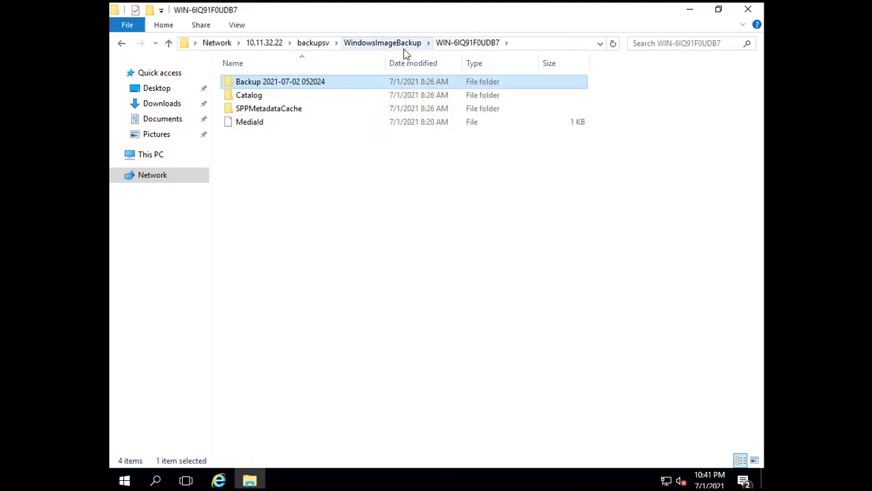
pyautogui.doubleClick(348, 101)
pyautogui.click(748, 9)
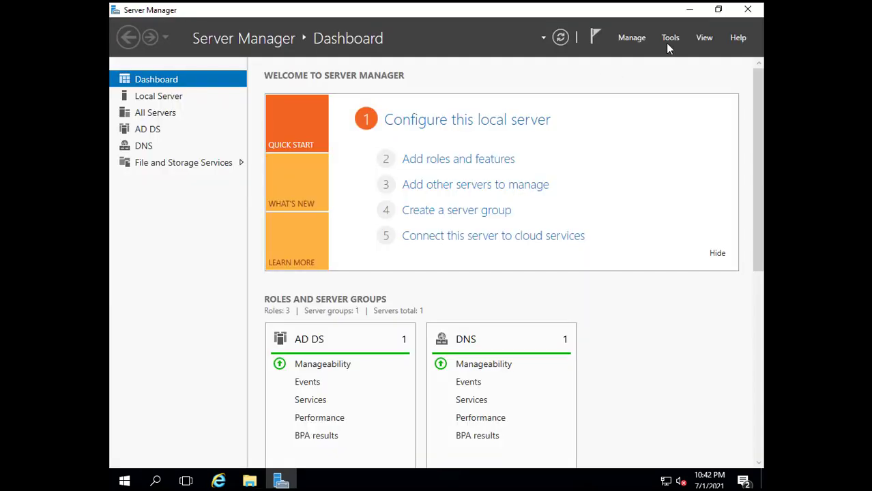
# - Launch Windows Server Backup and start a backup schedule for Local Backup
pyautogui.click(668, 41)
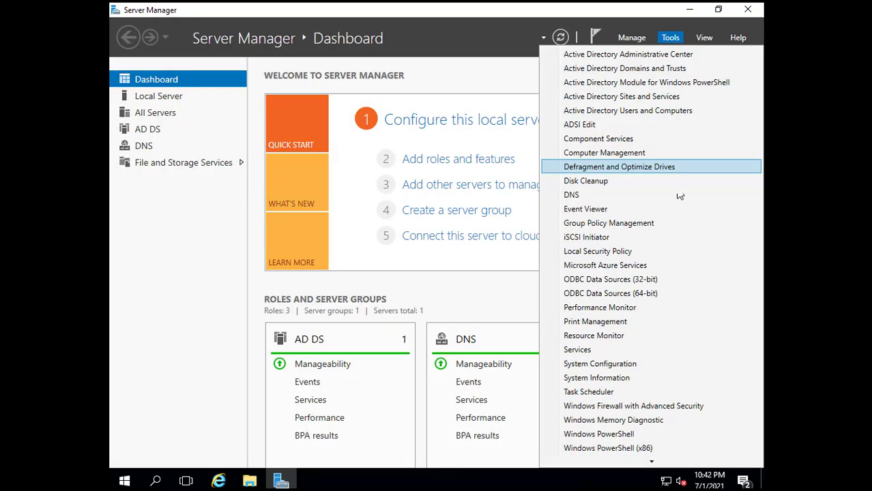
pyautogui.click(662, 461)
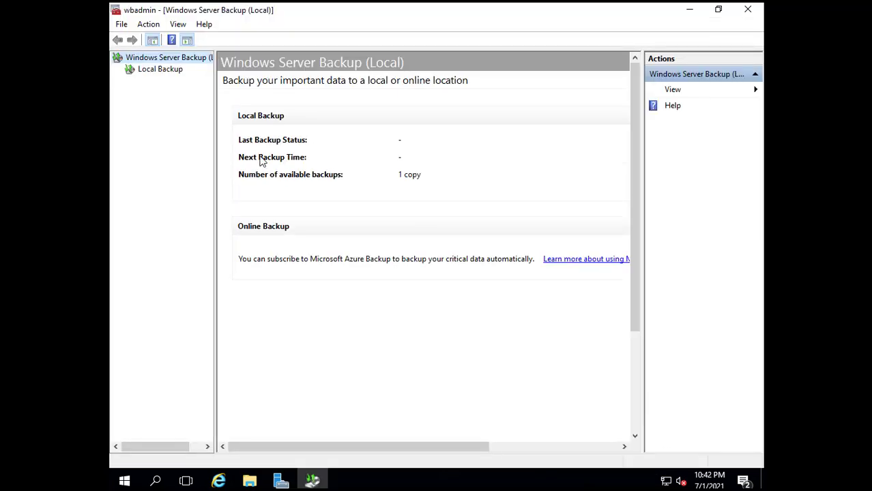
pyautogui.click(177, 73)
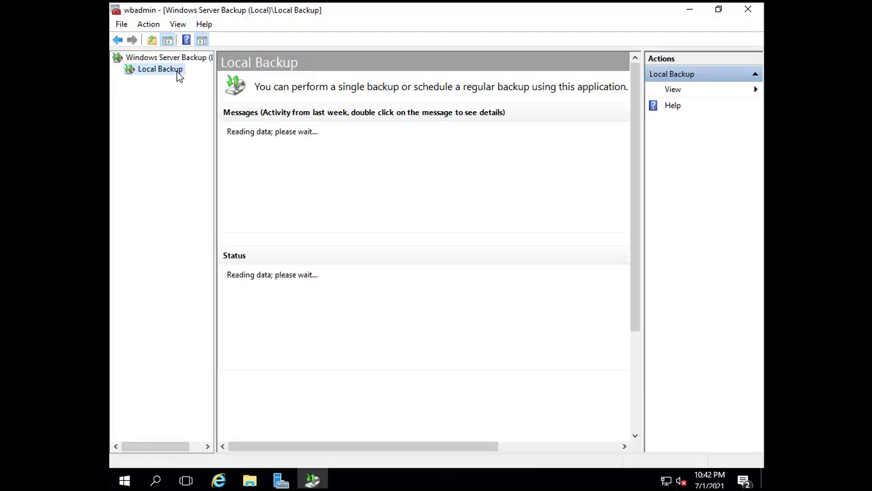
pyautogui.rightClick(177, 73)
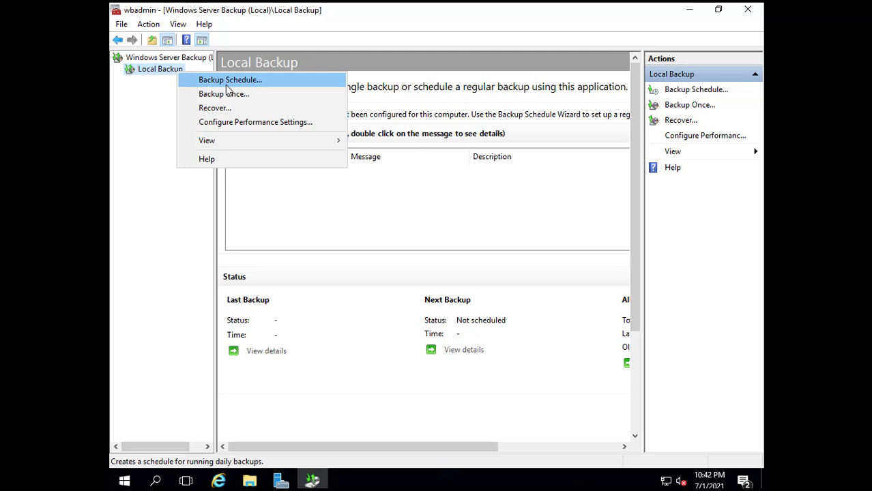
pyautogui.click(225, 78)
# - Set the scheduled backup to run once daily at 11:30 PM
pyautogui.click(475, 399)
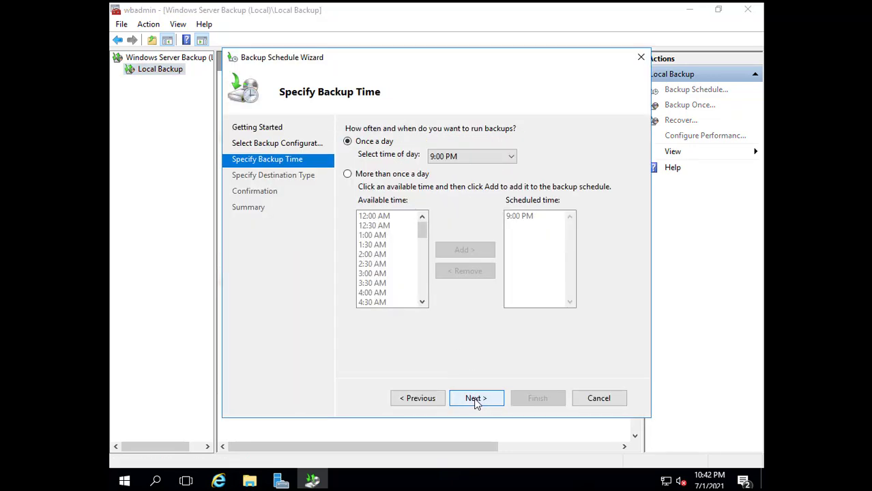
pyautogui.click(447, 157)
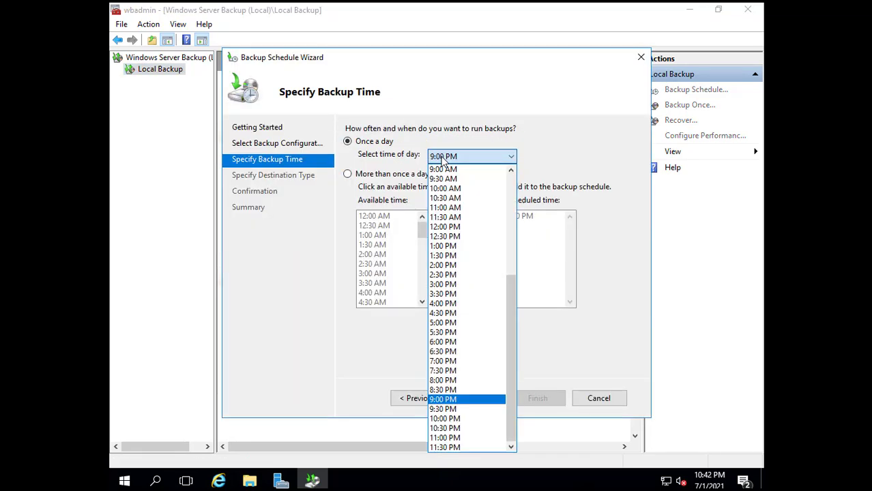
pyautogui.click(468, 444)
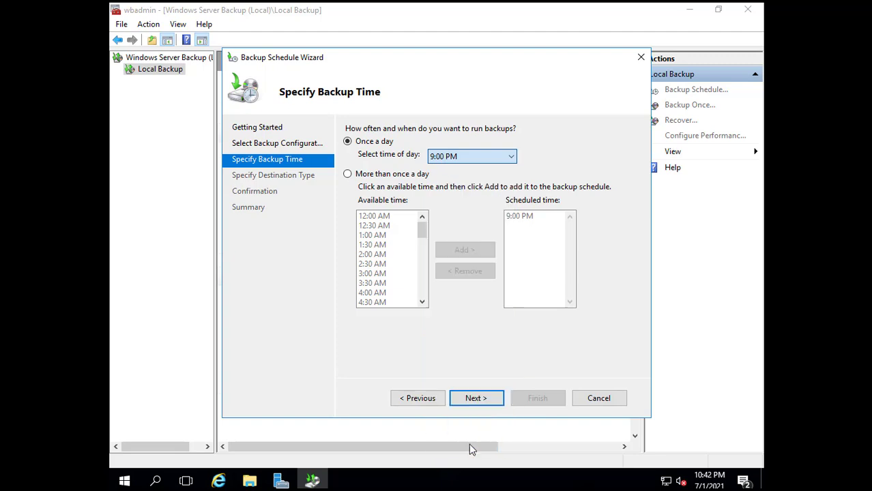
pyautogui.click(481, 402)
# - Choose the shared network folder \\10.11.32.22\backupsv as the backup destination
pyautogui.click(415, 249)
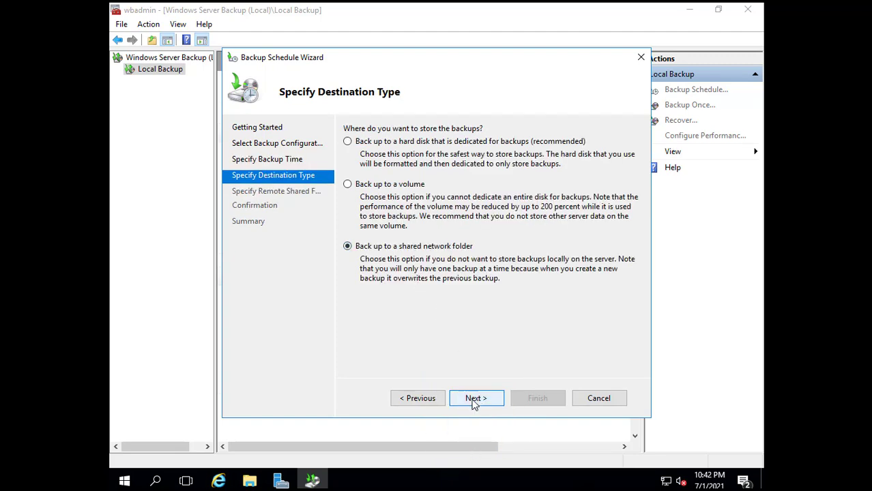
pyautogui.click(474, 400)
pyautogui.click(552, 295)
pyautogui.write('\\\\10.')
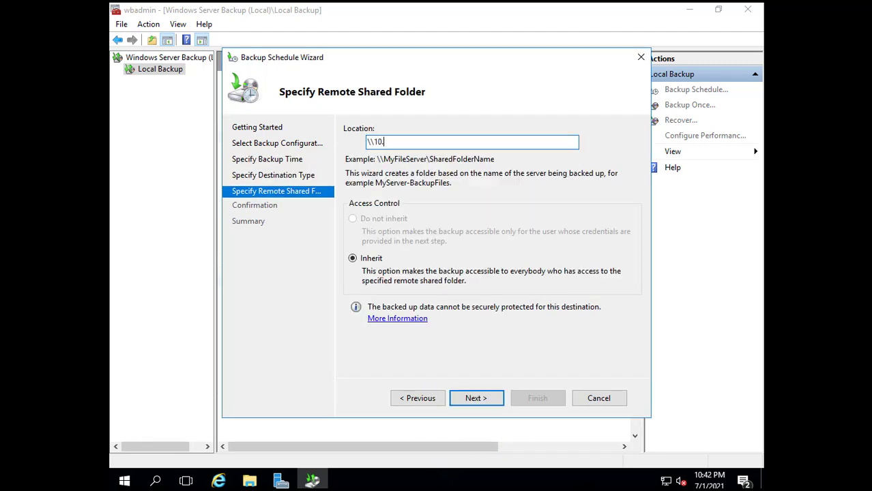
pyautogui.write('22\\')
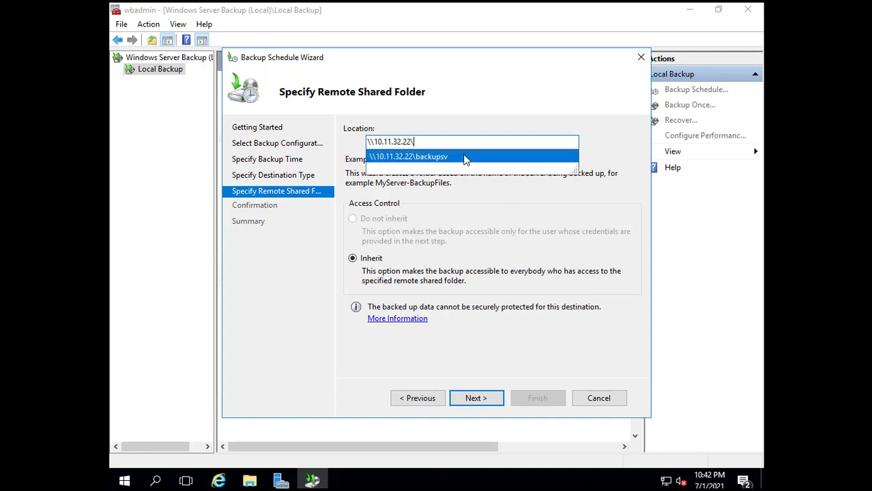
pyautogui.click(466, 157)
pyautogui.click(487, 399)
# - Enter the backup account's username and password and finish creating the schedule
pyautogui.write('buser')
pyautogui.press('Tab')
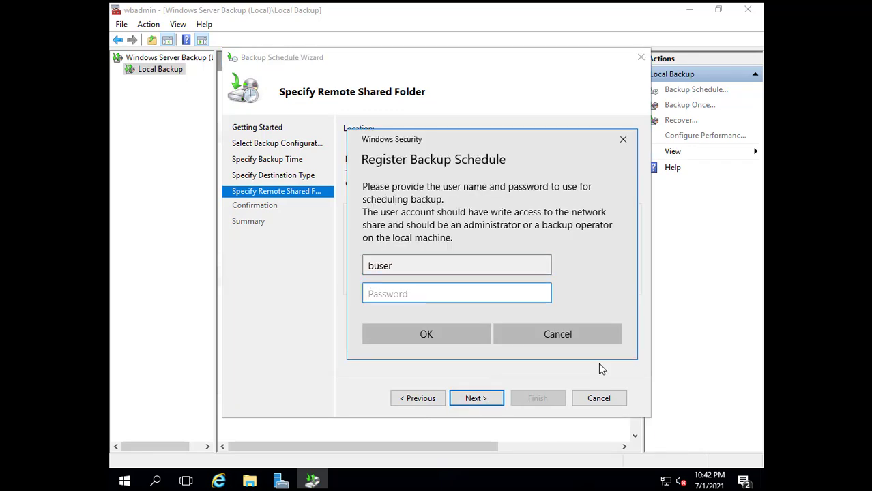
pyautogui.write('*****')
pyautogui.click(475, 335)
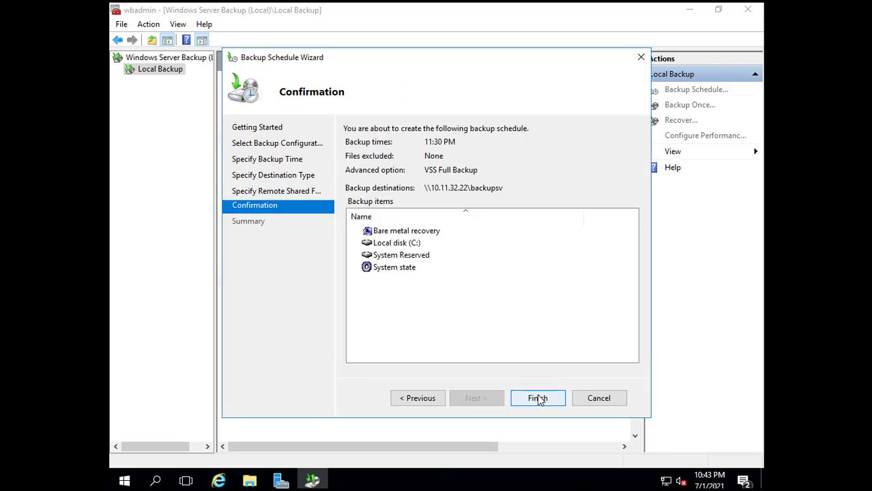
pyautogui.click(537, 399)
pyautogui.click(539, 399)
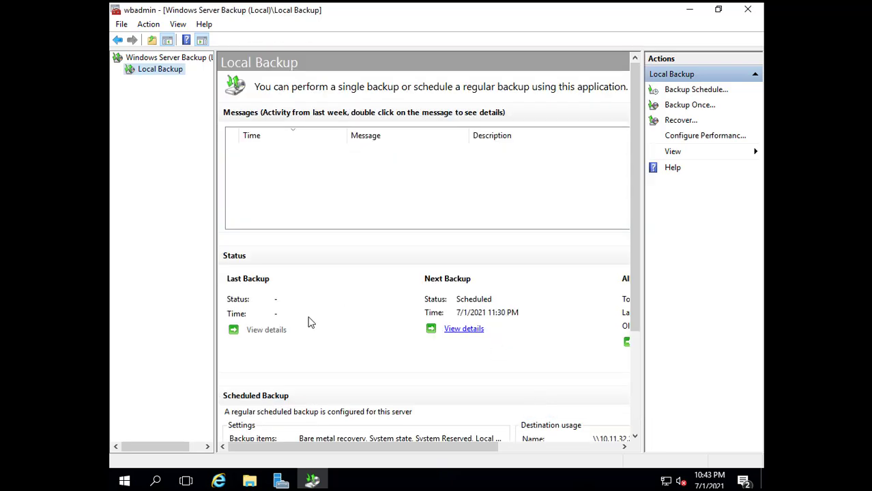
# - Confirm the 11:30 PM next-backup details, then close Windows Server Backup and Server Manager
pyautogui.click(470, 328)
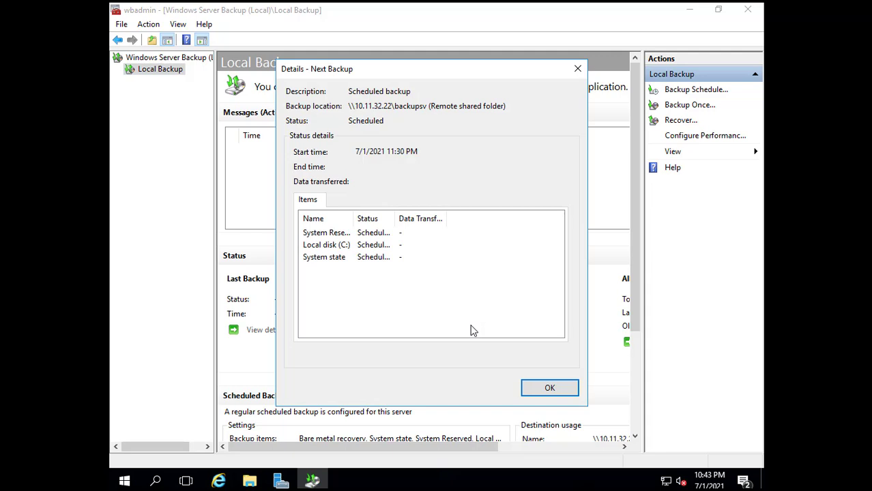
pyautogui.click(575, 388)
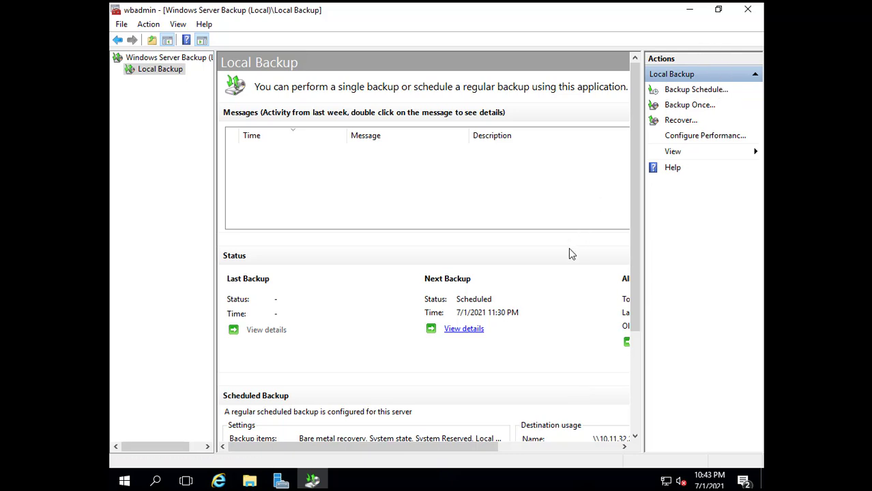
pyautogui.click(744, 18)
pyautogui.click(746, 19)
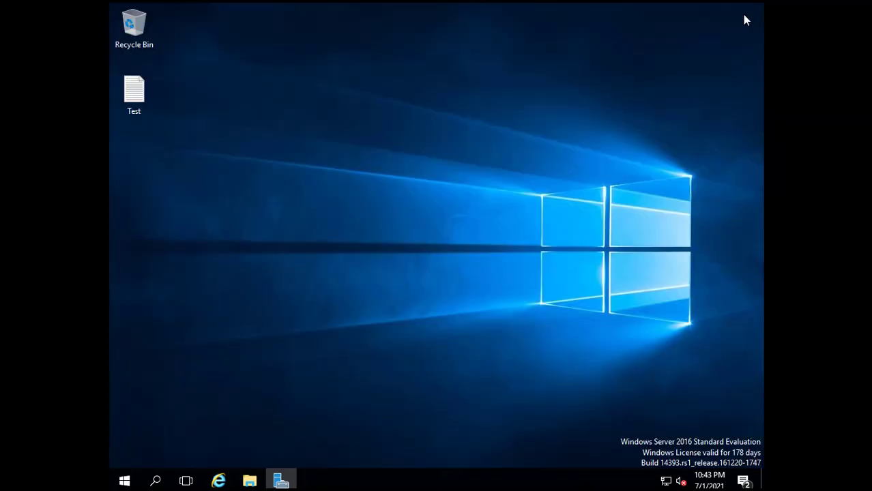